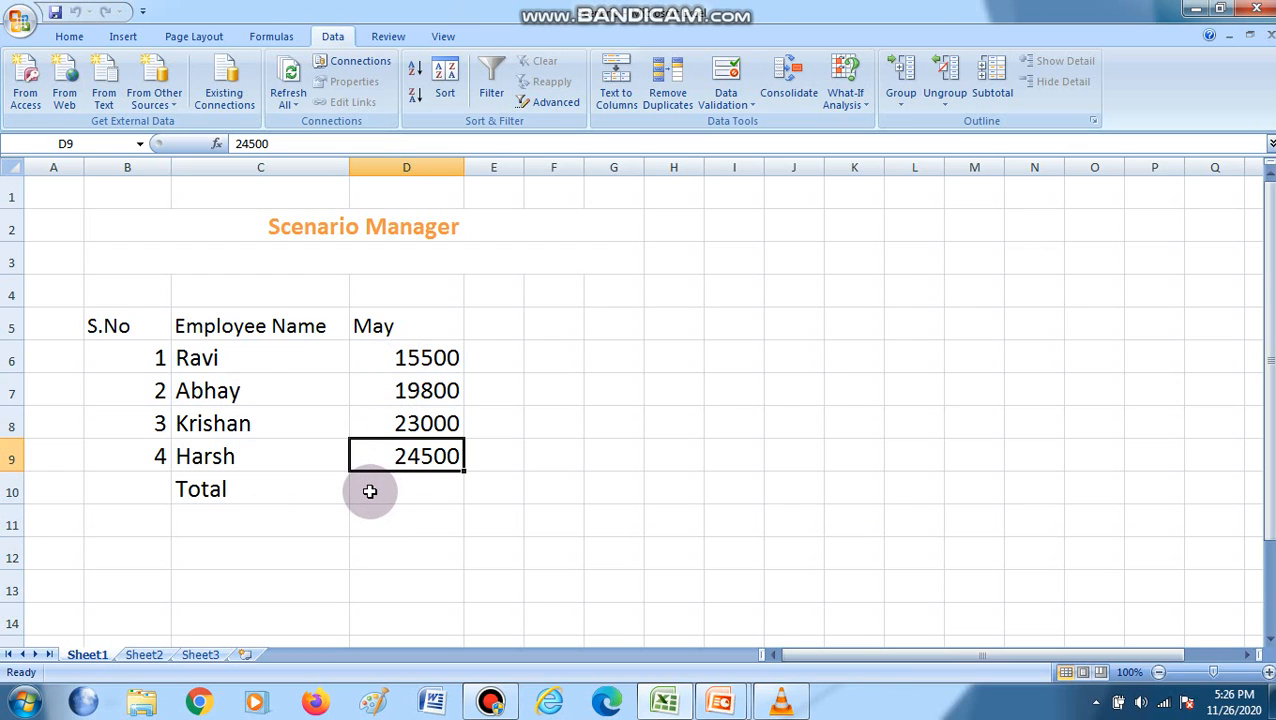
Total the May amounts in cell D10 with the formula =sum(D6:D9)
{"action": "left_click", "coordinate": [369, 490]}
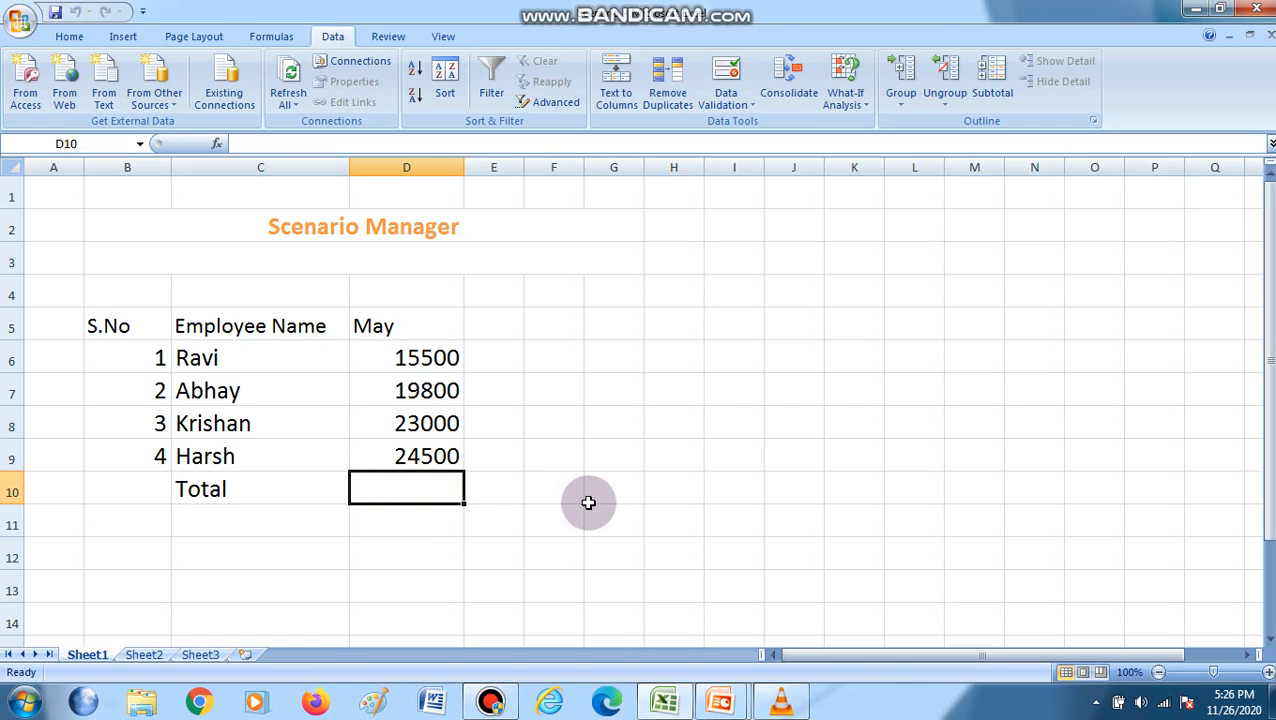
{"action": "type", "text": "="}
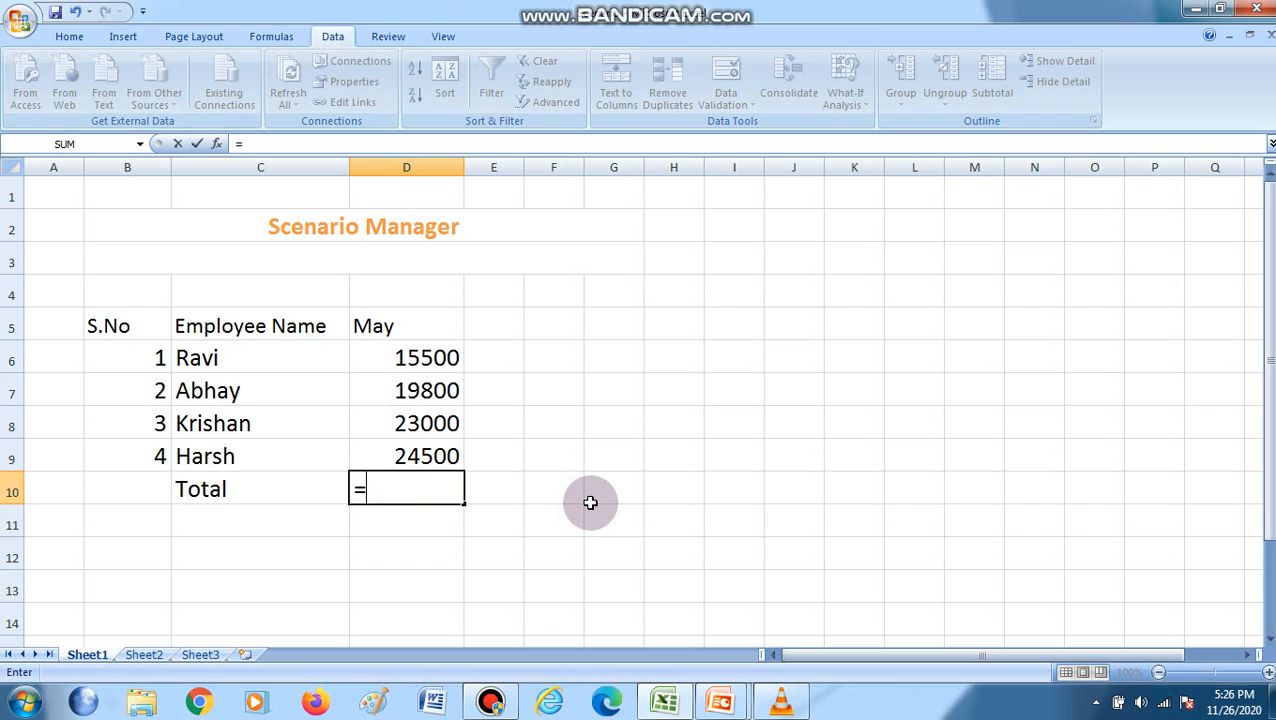
{"action": "type", "text": "sum"}
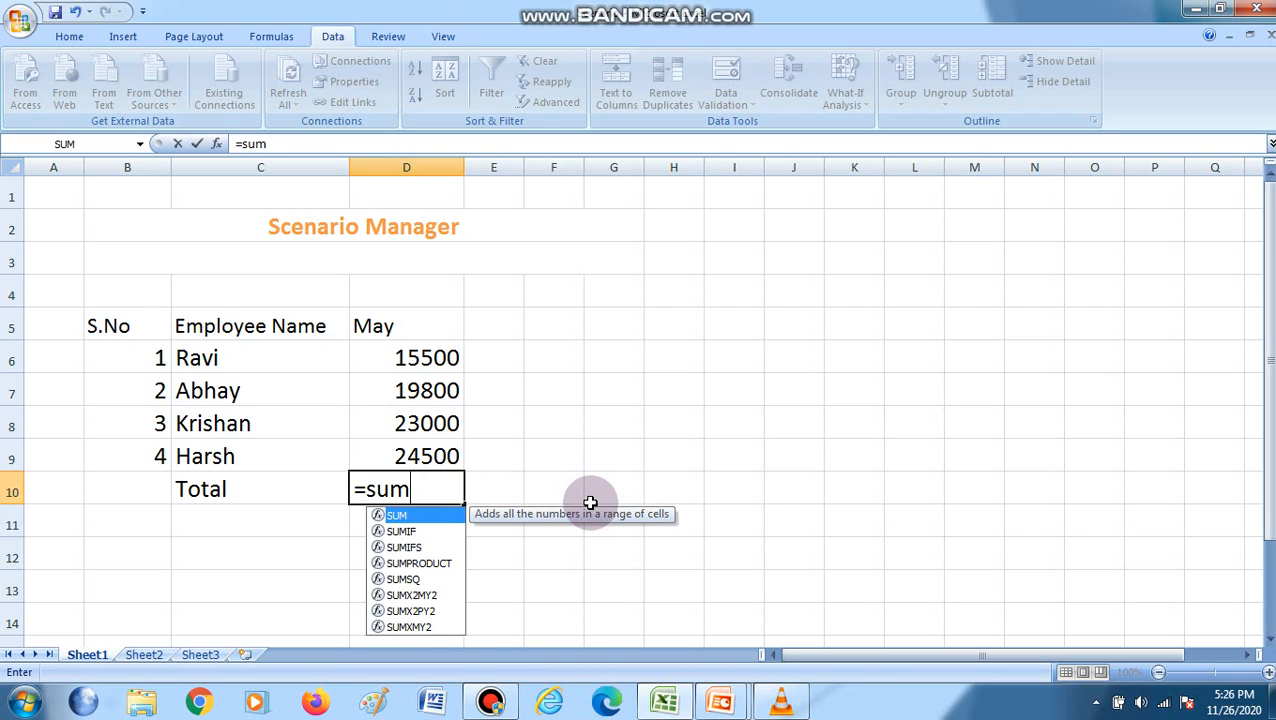
{"action": "type", "text": "("}
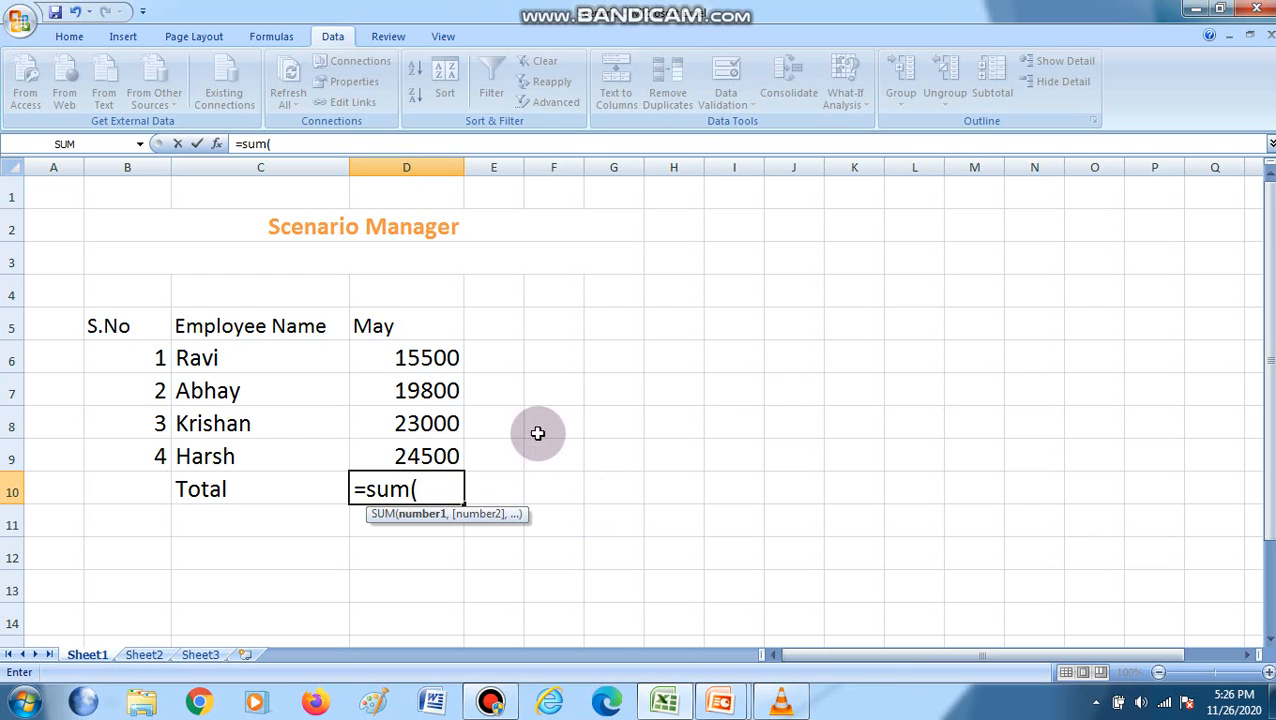
{"action": "left_click_drag", "start_coordinate": [417, 362], "coordinate": [462, 445]}
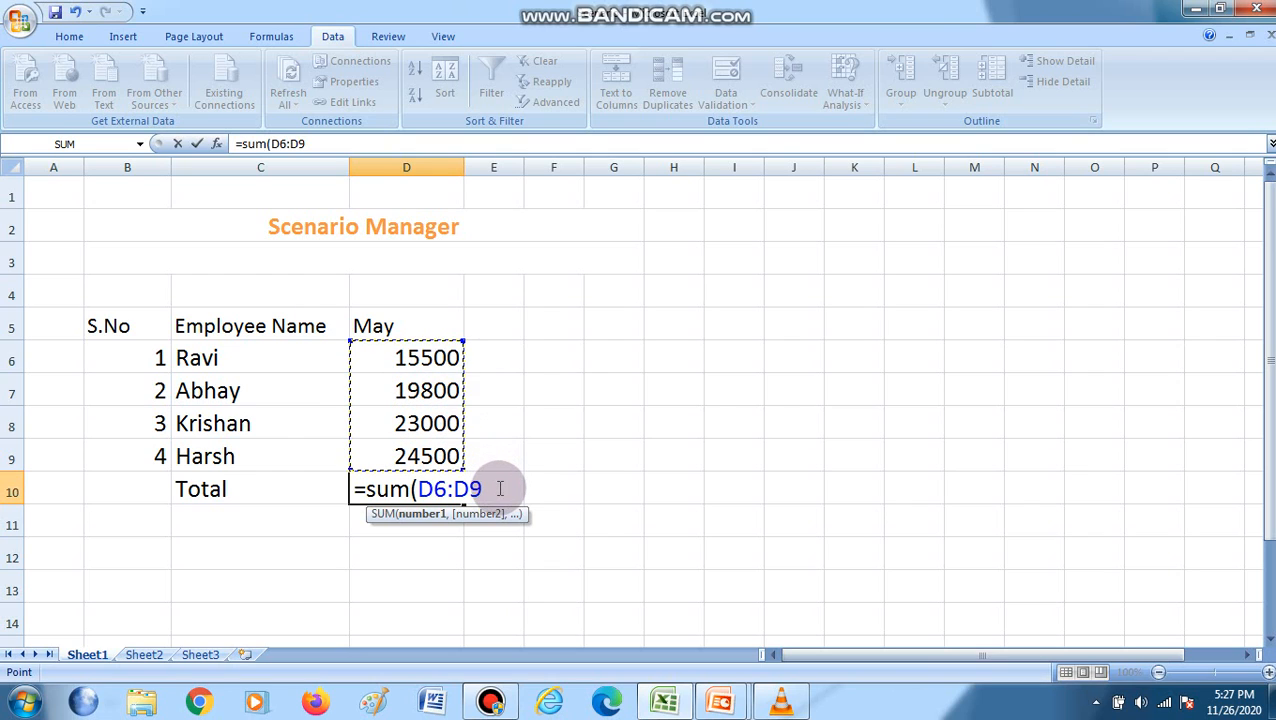
{"action": "type", "text": ")"}
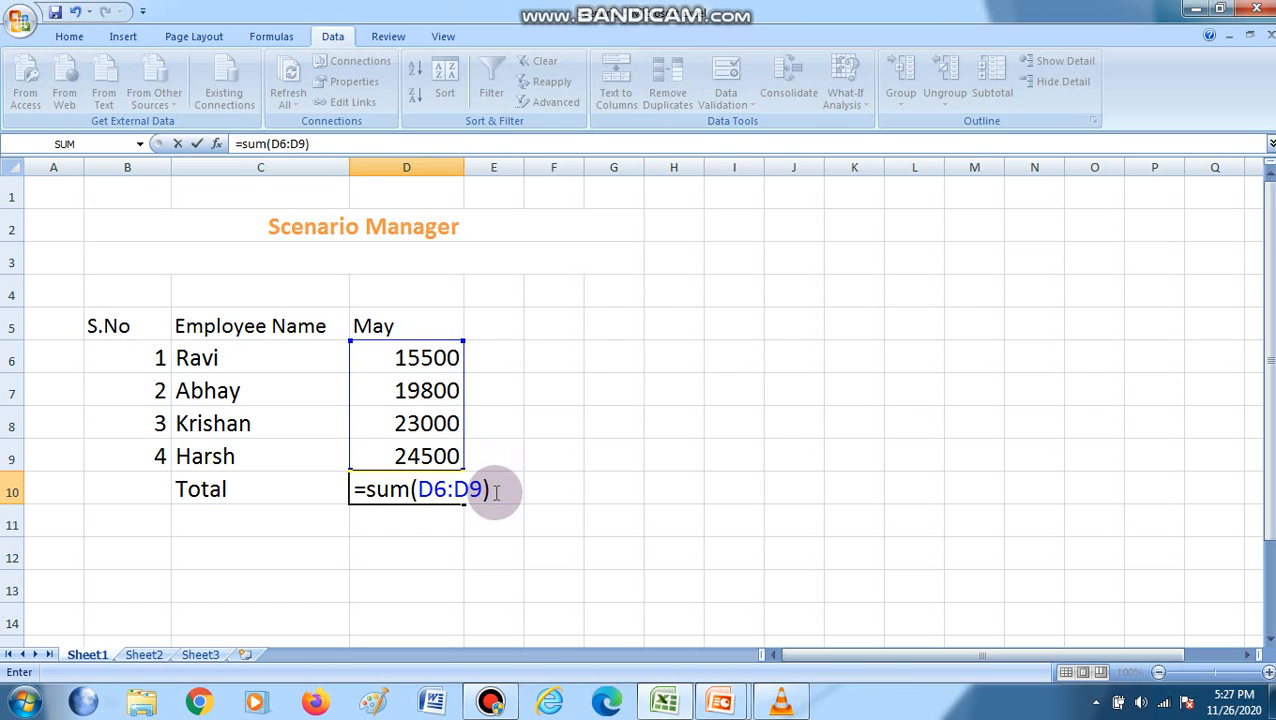
{"action": "key", "text": "Return"}
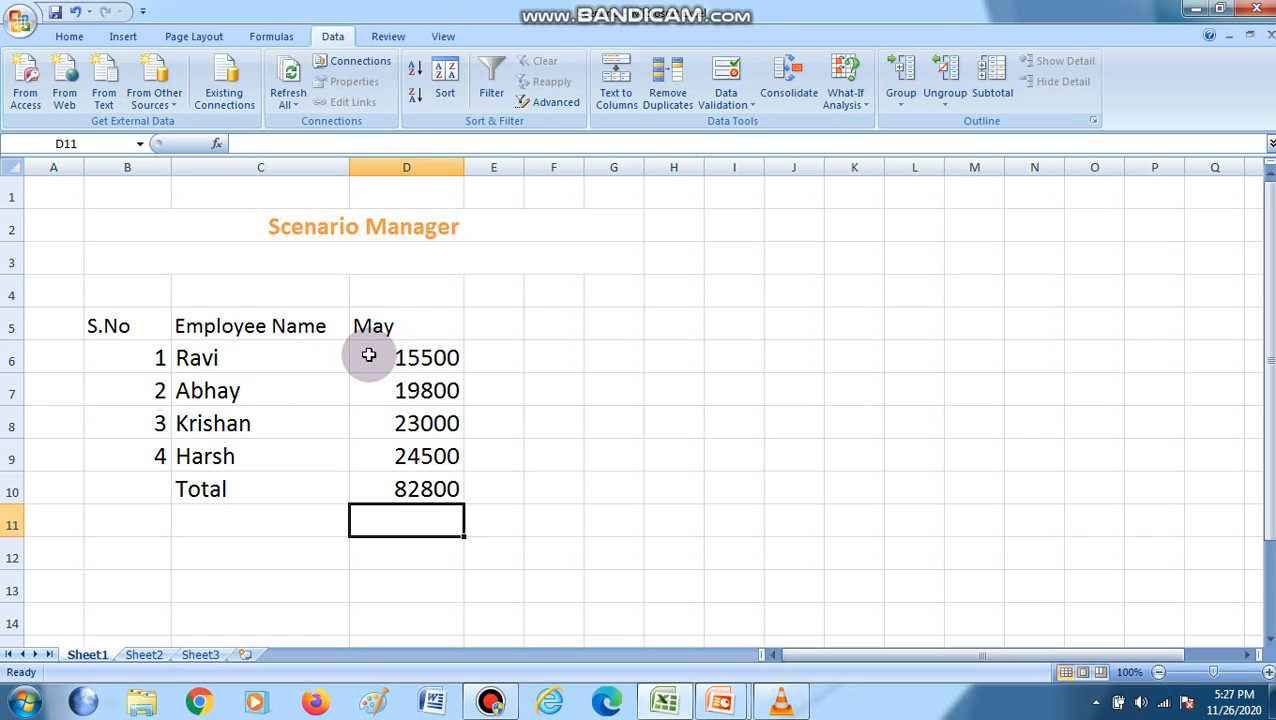
With the total cell D10 selected, add a What-If scenario named June in Scenario Manager with D6:D9 as its changing cells
{"action": "left_click", "coordinate": [382, 493]}
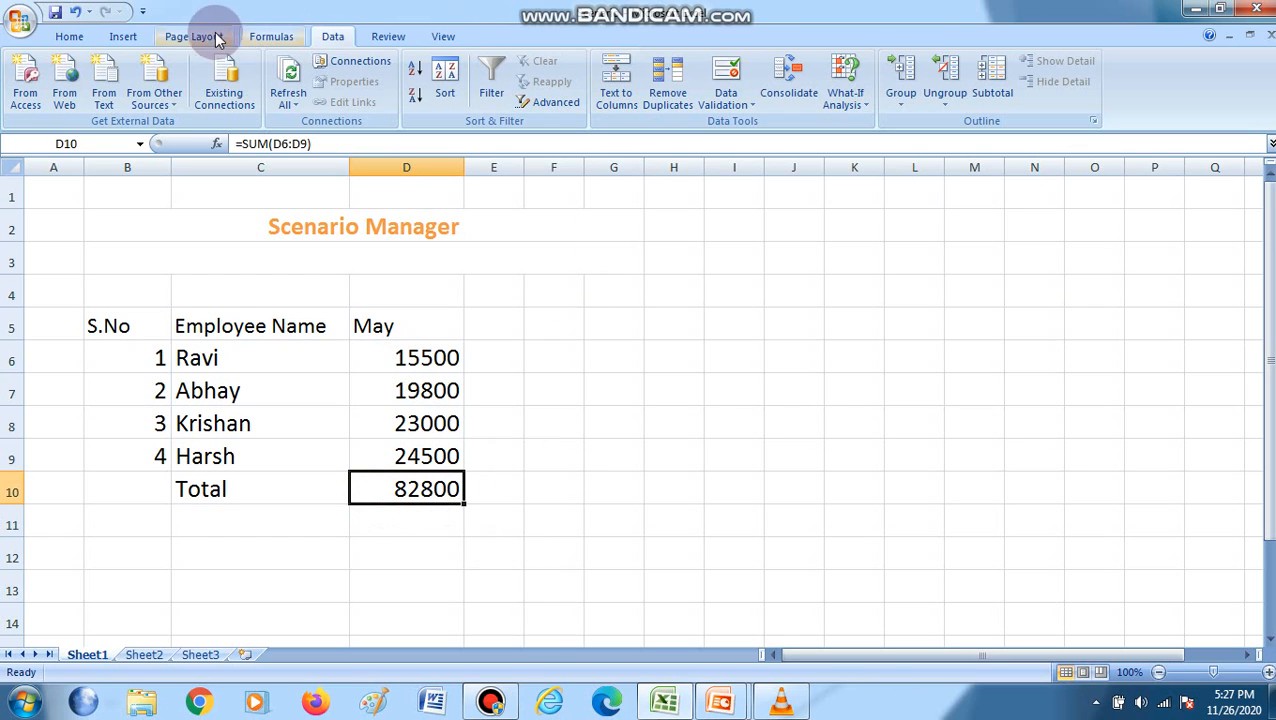
{"action": "left_click", "coordinate": [331, 31]}
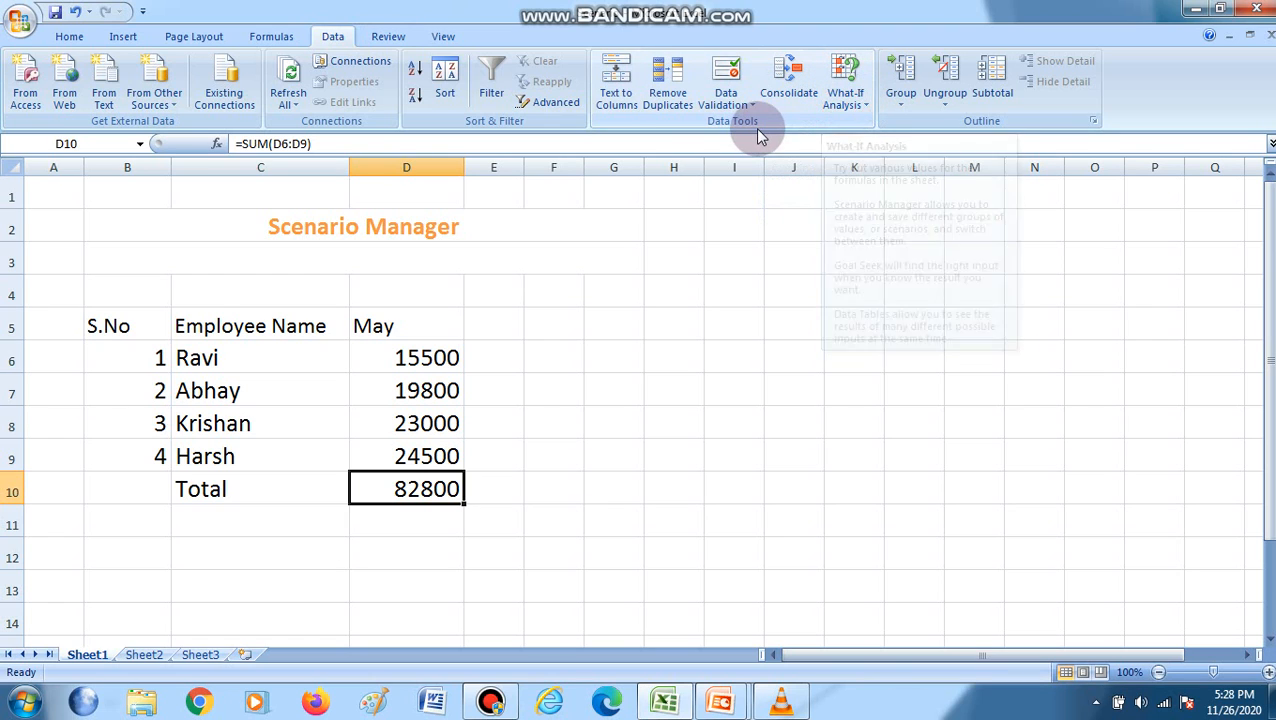
{"action": "left_click", "coordinate": [853, 112]}
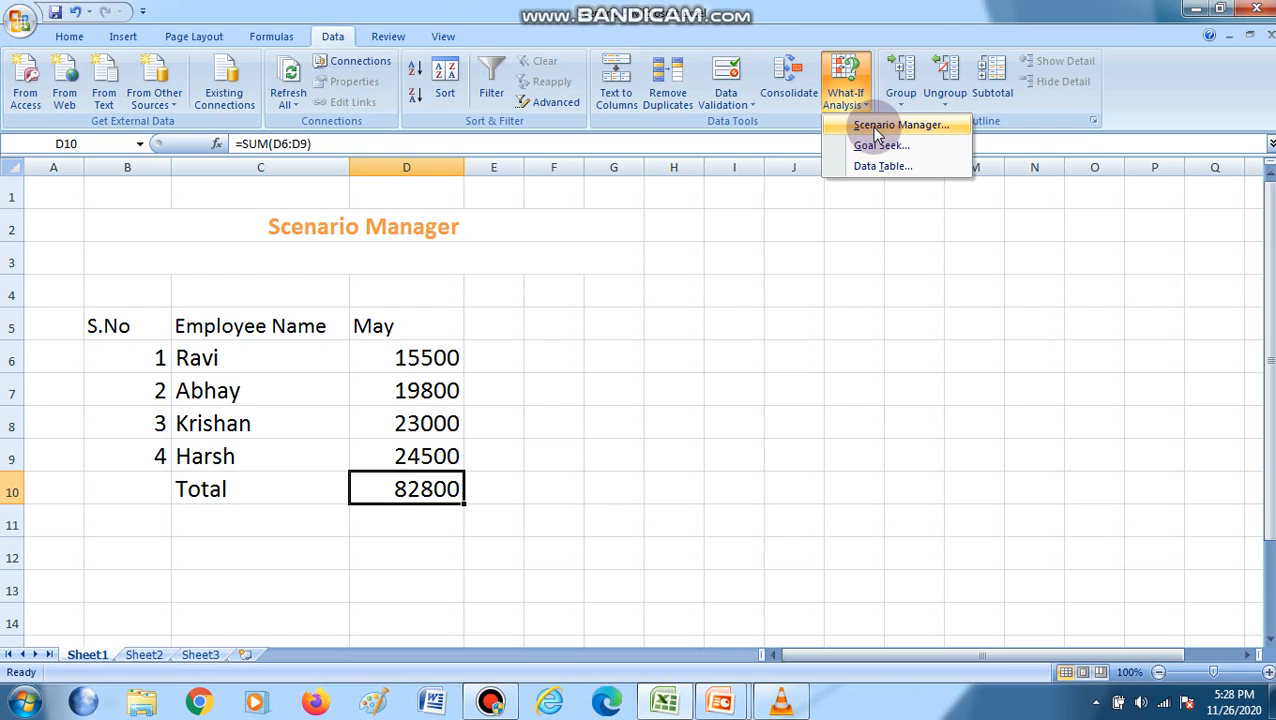
{"action": "left_click", "coordinate": [875, 127]}
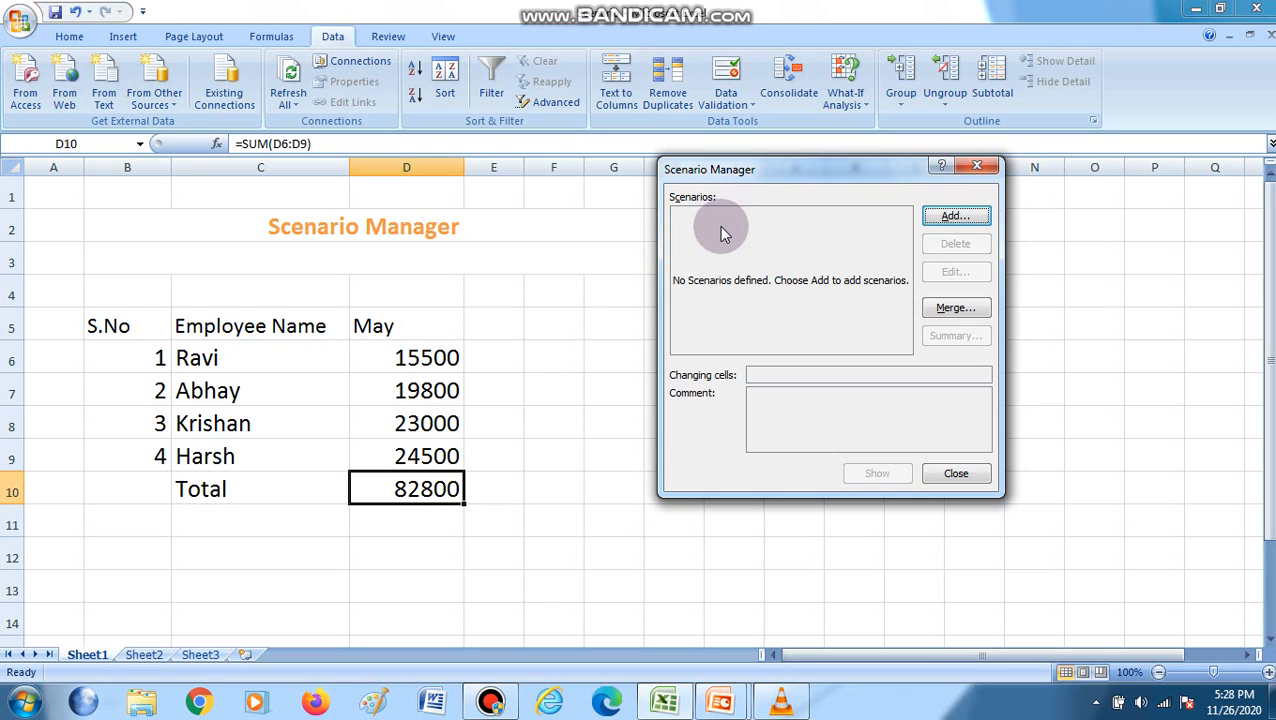
{"action": "left_click", "coordinate": [953, 217]}
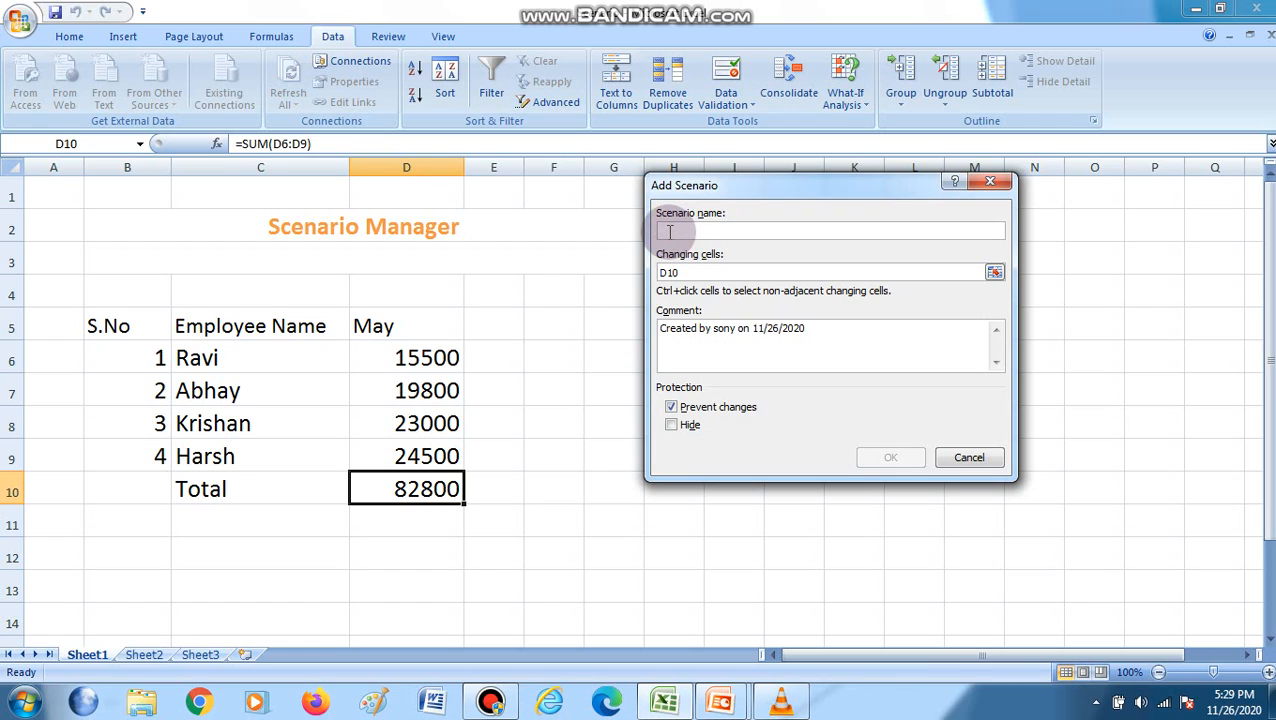
{"action": "type", "text": "June"}
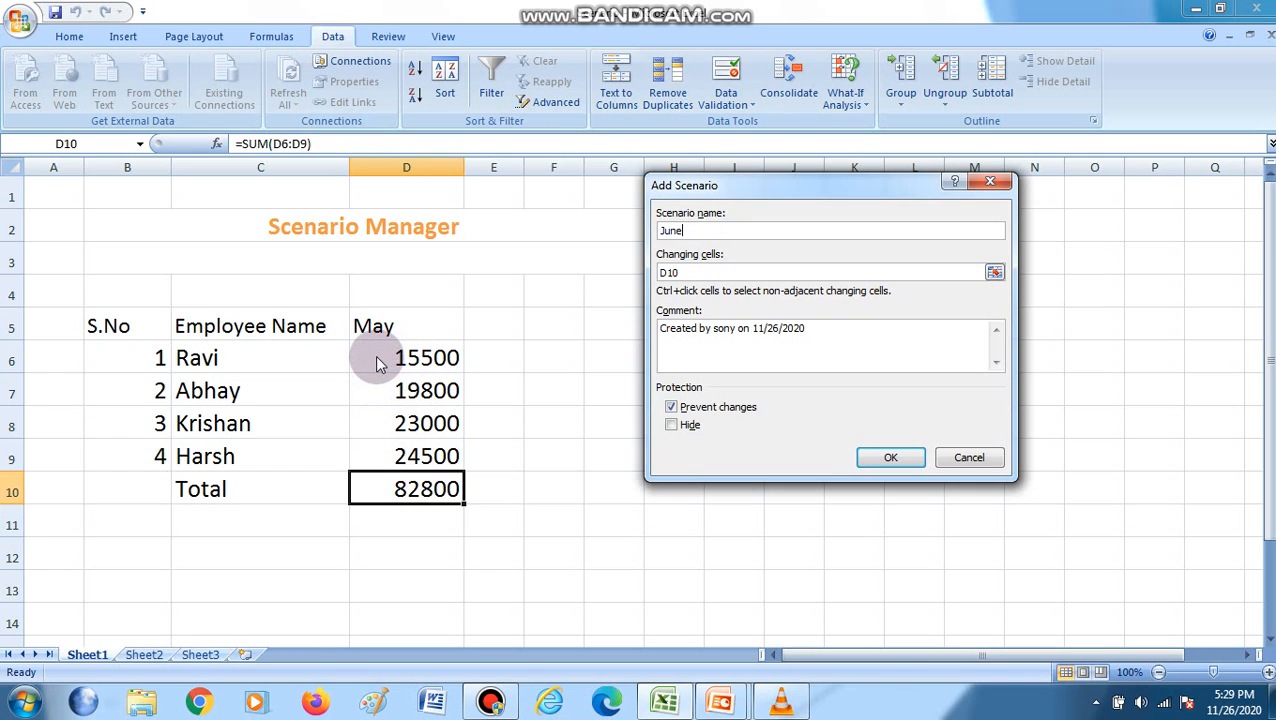
{"action": "left_click", "coordinate": [995, 273]}
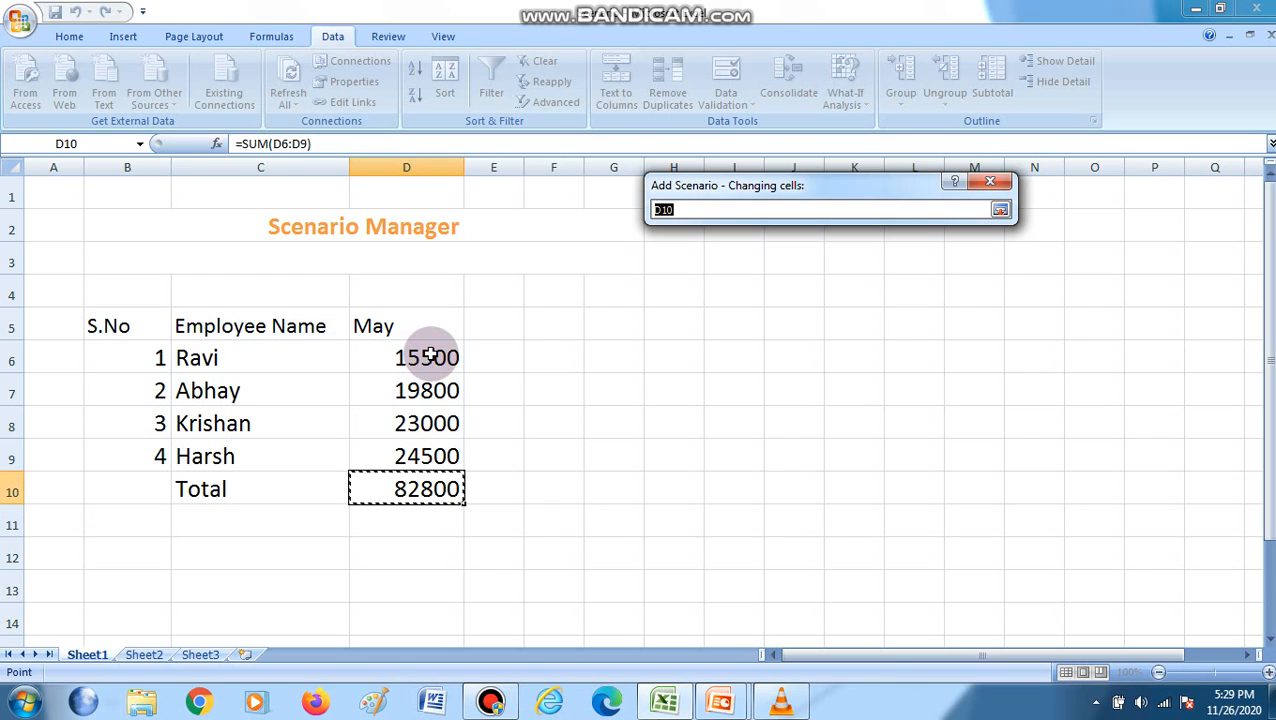
{"action": "left_click_drag", "start_coordinate": [430, 356], "coordinate": [436, 452]}
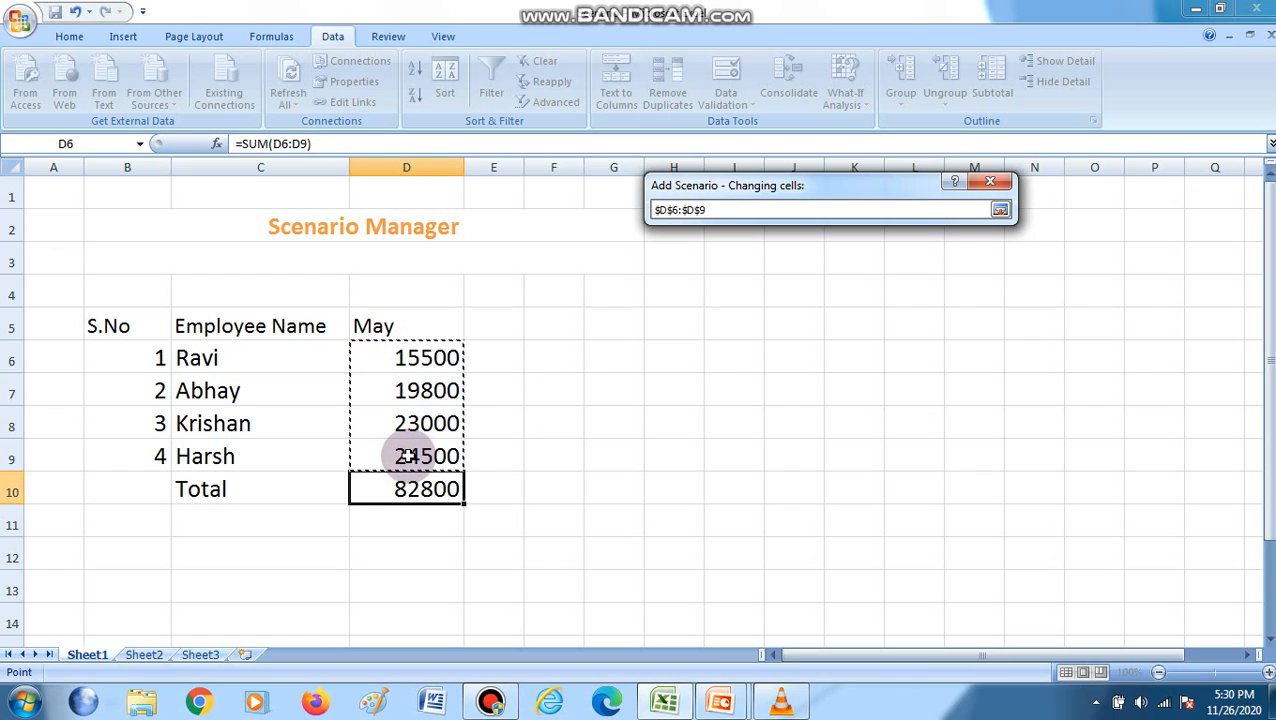
{"action": "left_click", "coordinate": [1000, 211]}
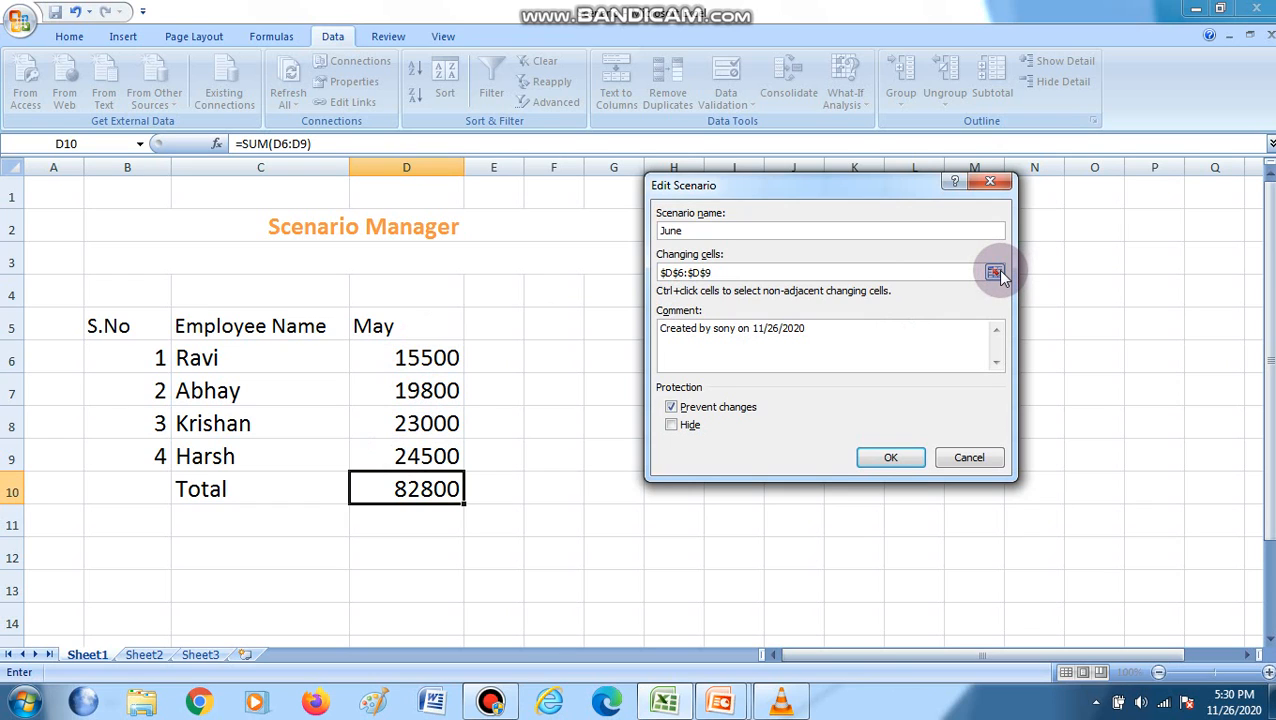
{"action": "left_click", "coordinate": [889, 456]}
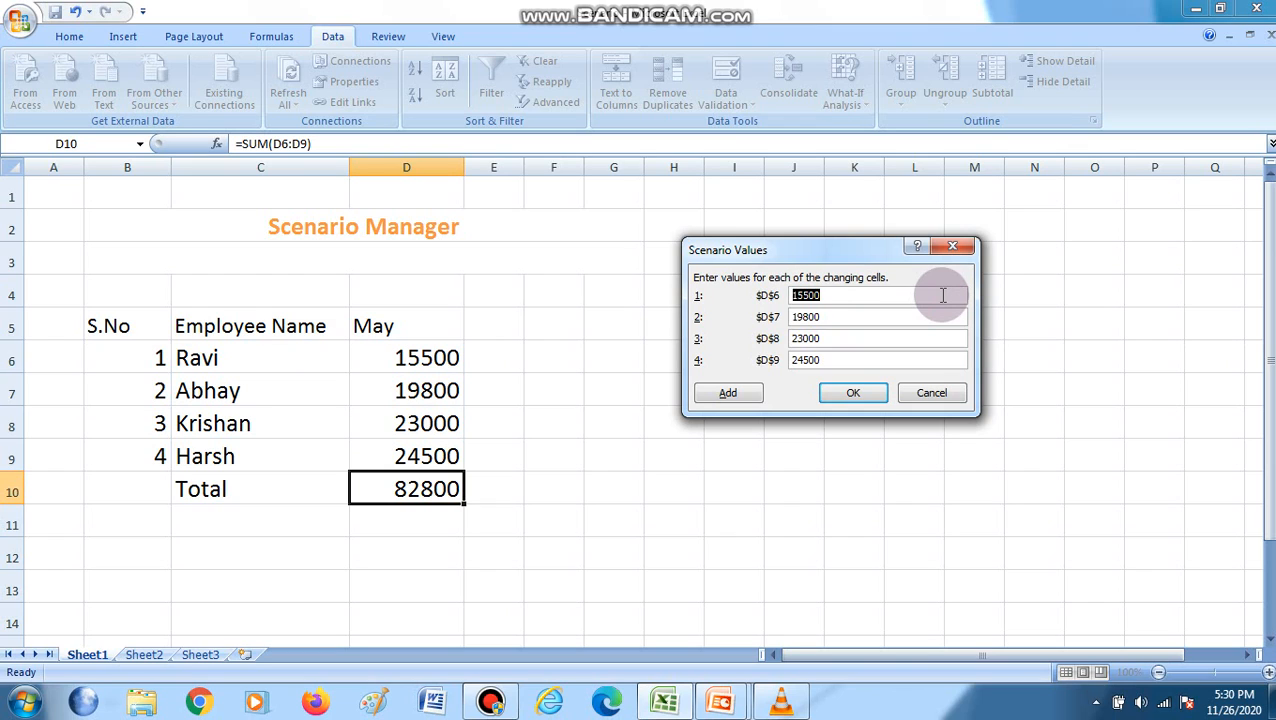
Set the June scenario values to 17000 for D6, 20000 for D7, 25500 for D8 and 26000 for D9, and save them
{"action": "type", "text": "17000"}
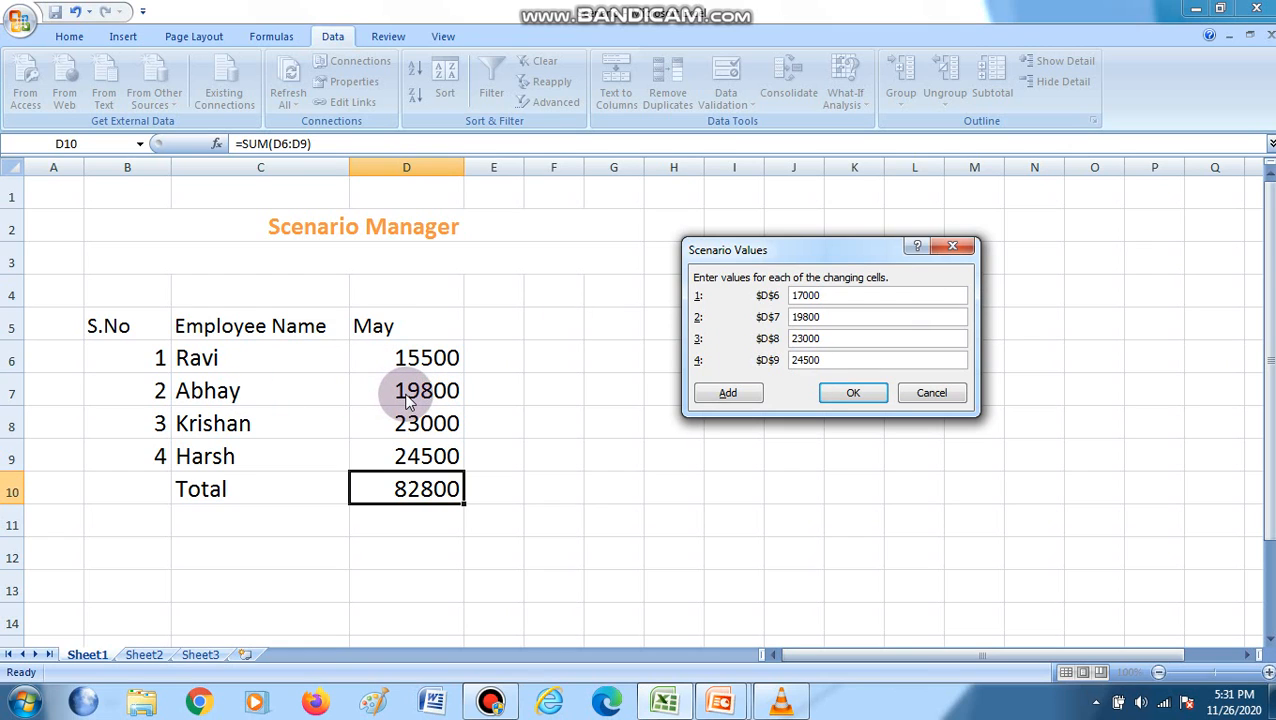
{"action": "left_click_drag", "start_coordinate": [829, 314], "coordinate": [720, 308]}
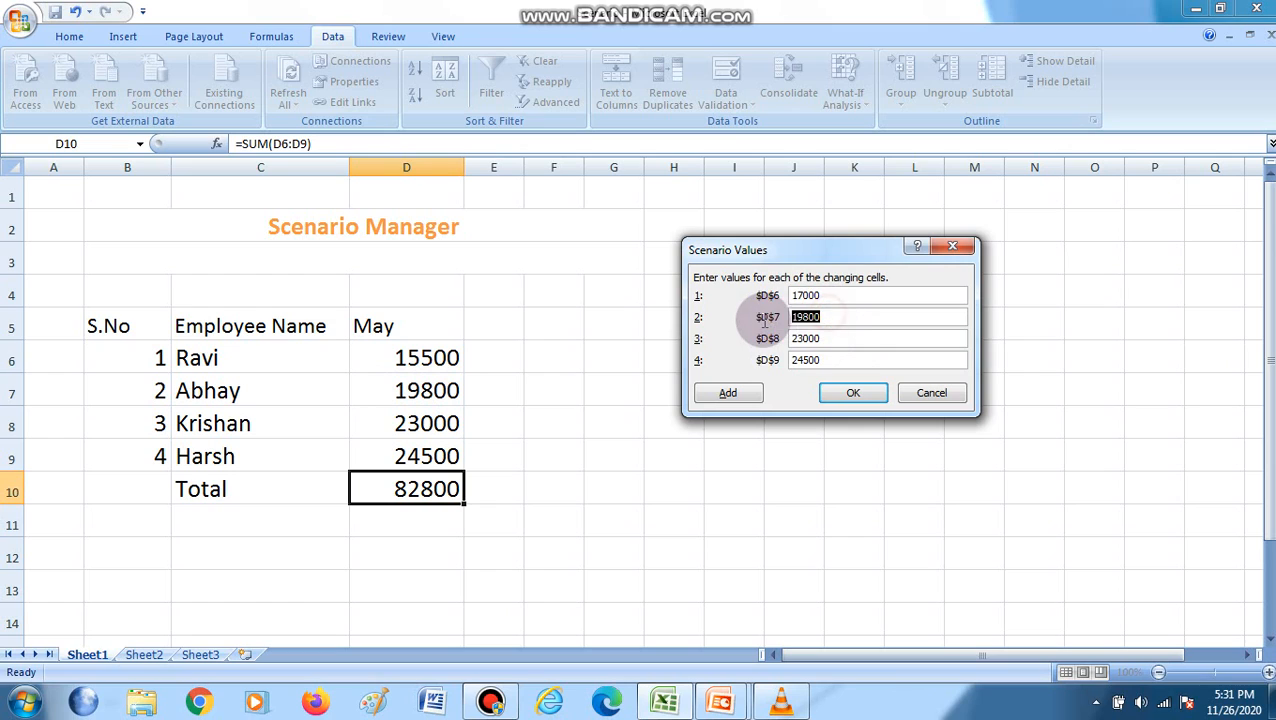
{"action": "type", "text": "20000"}
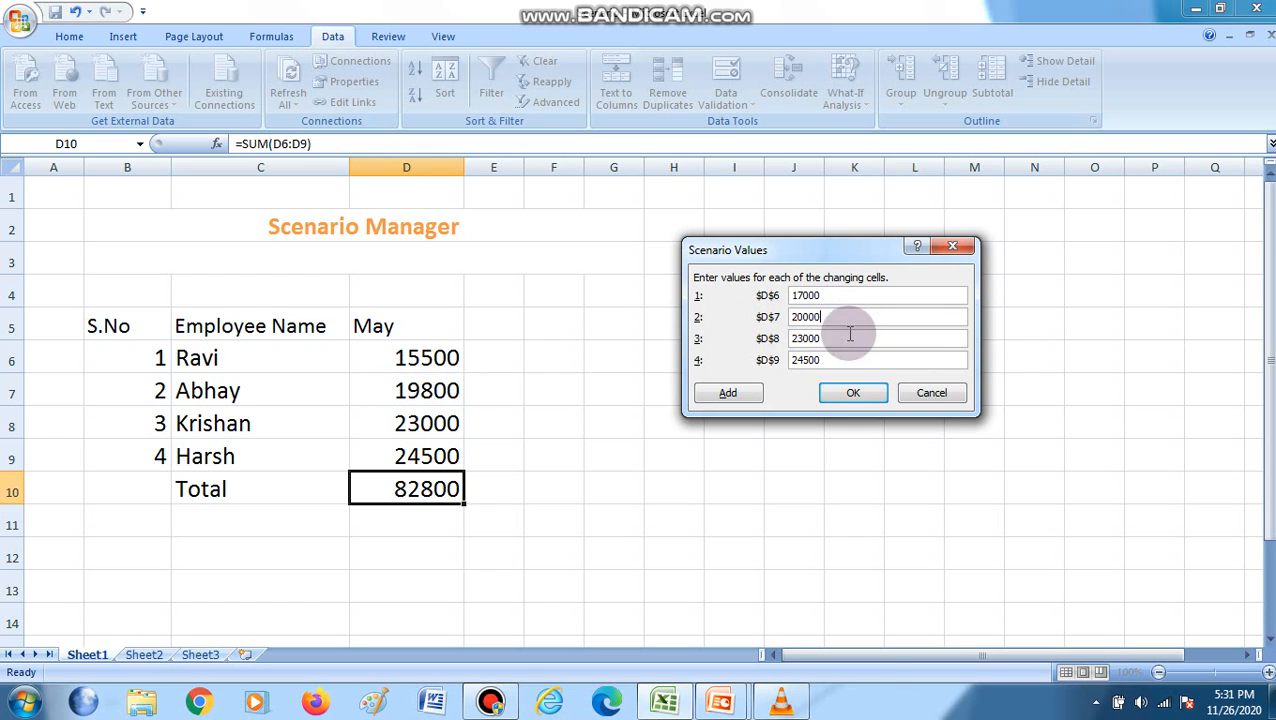
{"action": "left_click_drag", "start_coordinate": [830, 340], "coordinate": [765, 340]}
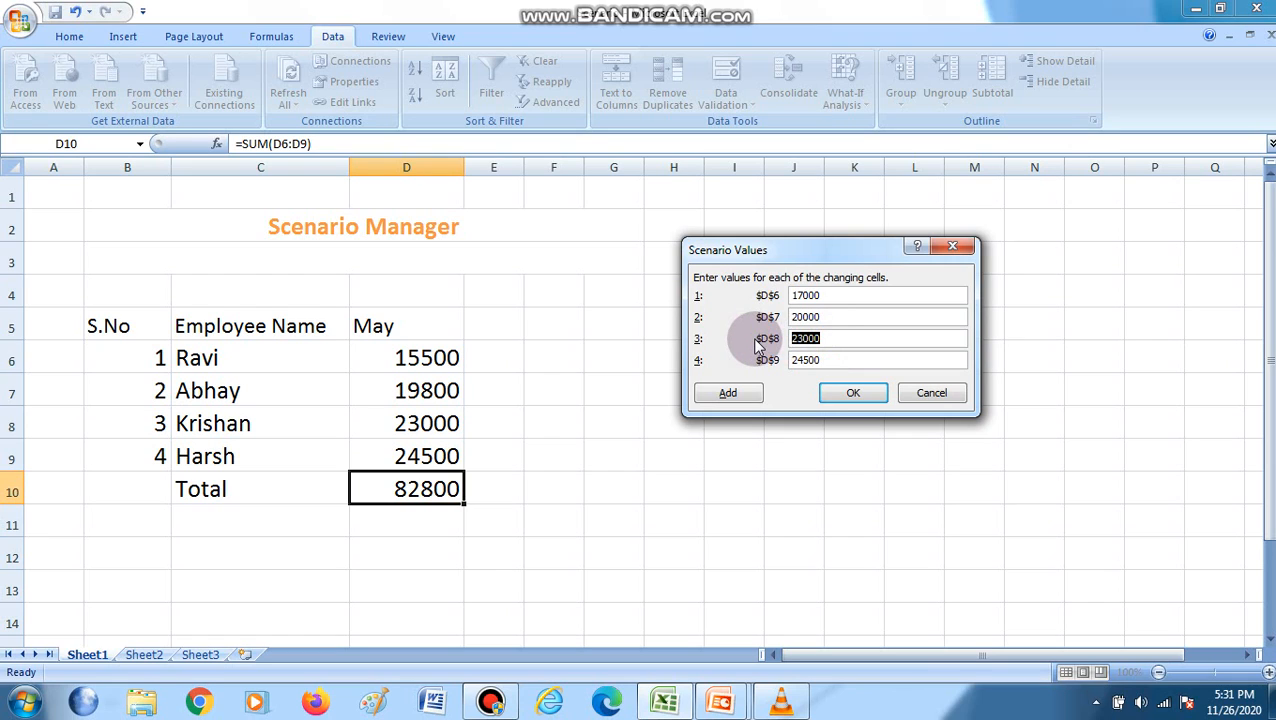
{"action": "type", "text": "25500"}
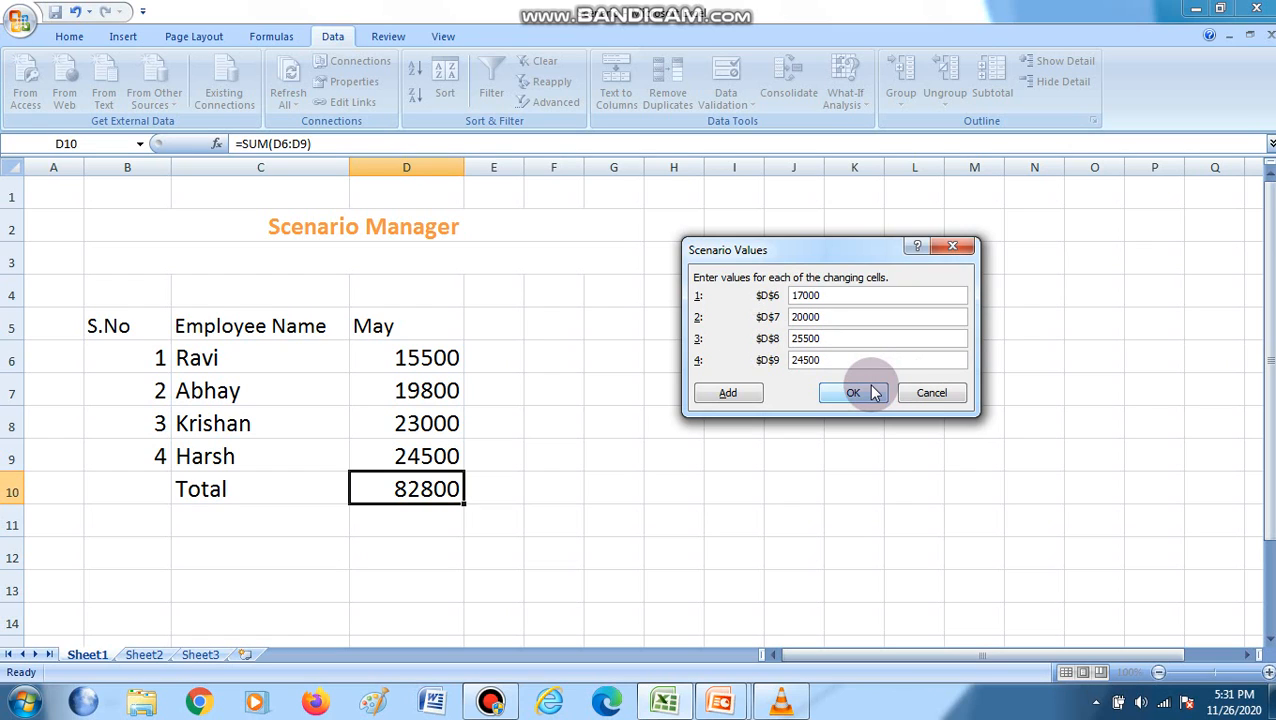
{"action": "left_click", "coordinate": [823, 364]}
{"action": "double_click", "coordinate": [823, 364]}
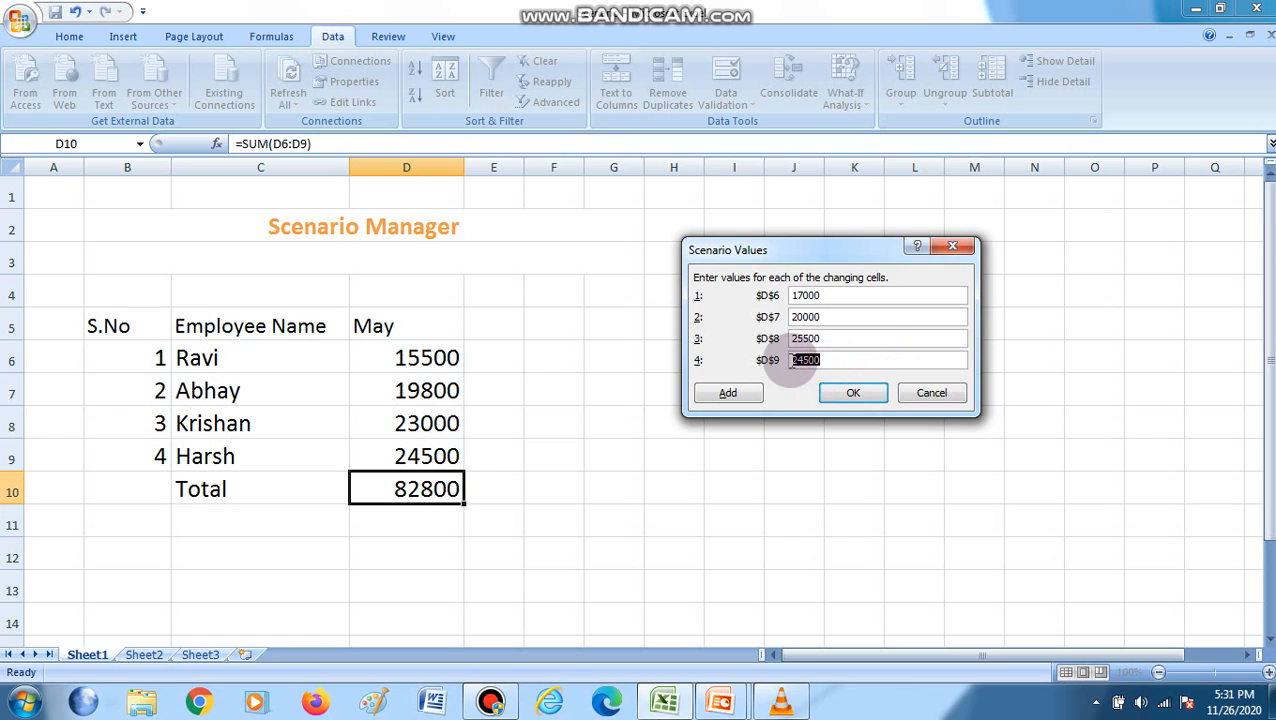
{"action": "type", "text": "26000"}
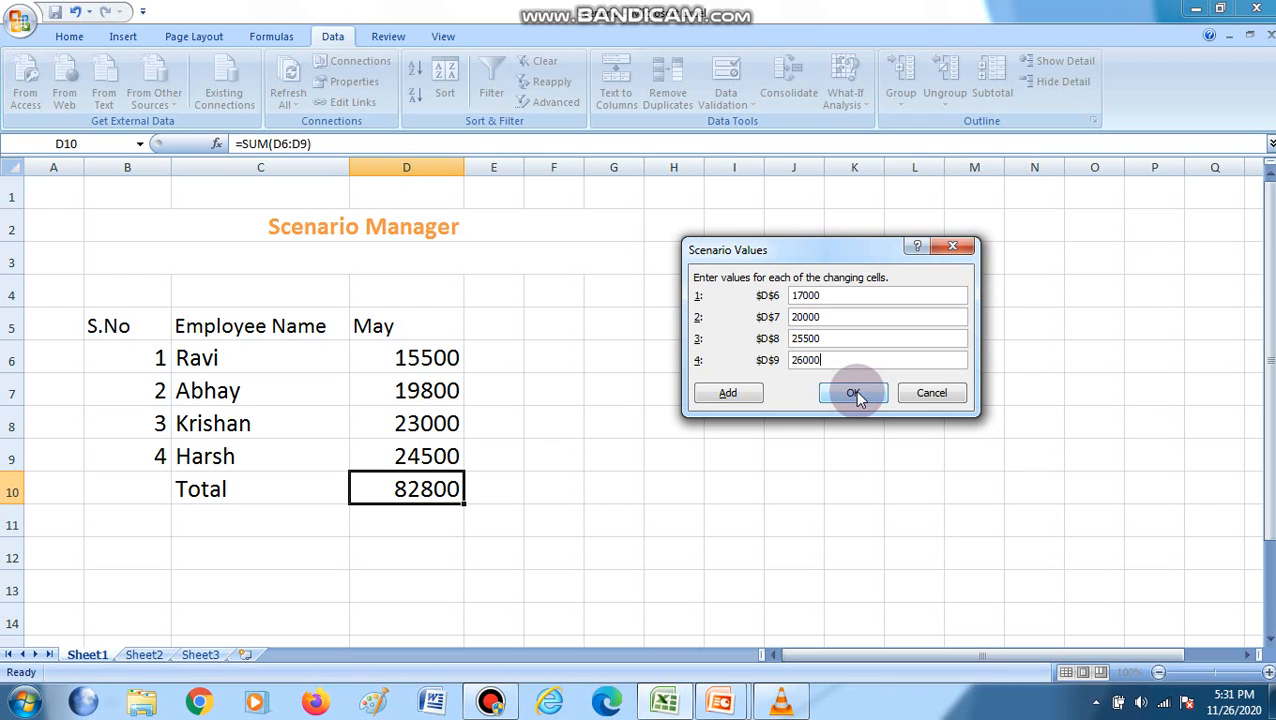
{"action": "left_click", "coordinate": [854, 392]}
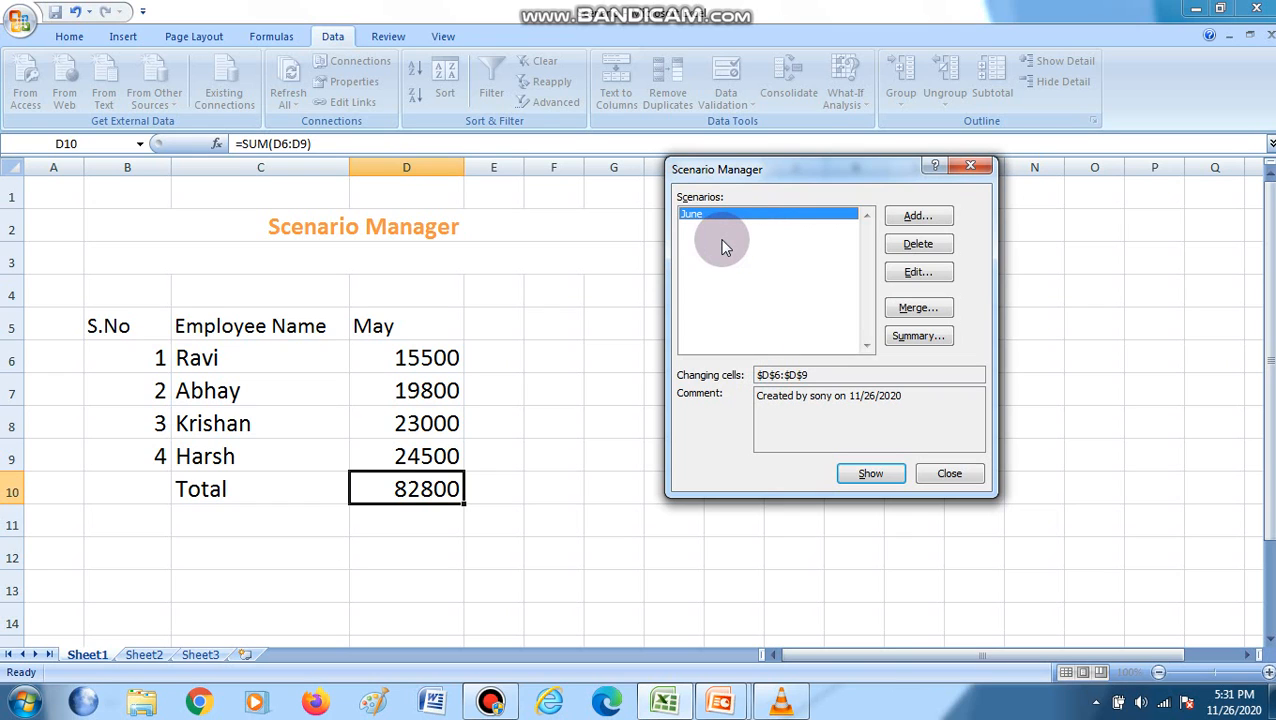
Add another scenario named july, keeping D6:D9 as its changing cells
{"action": "left_click", "coordinate": [900, 216]}
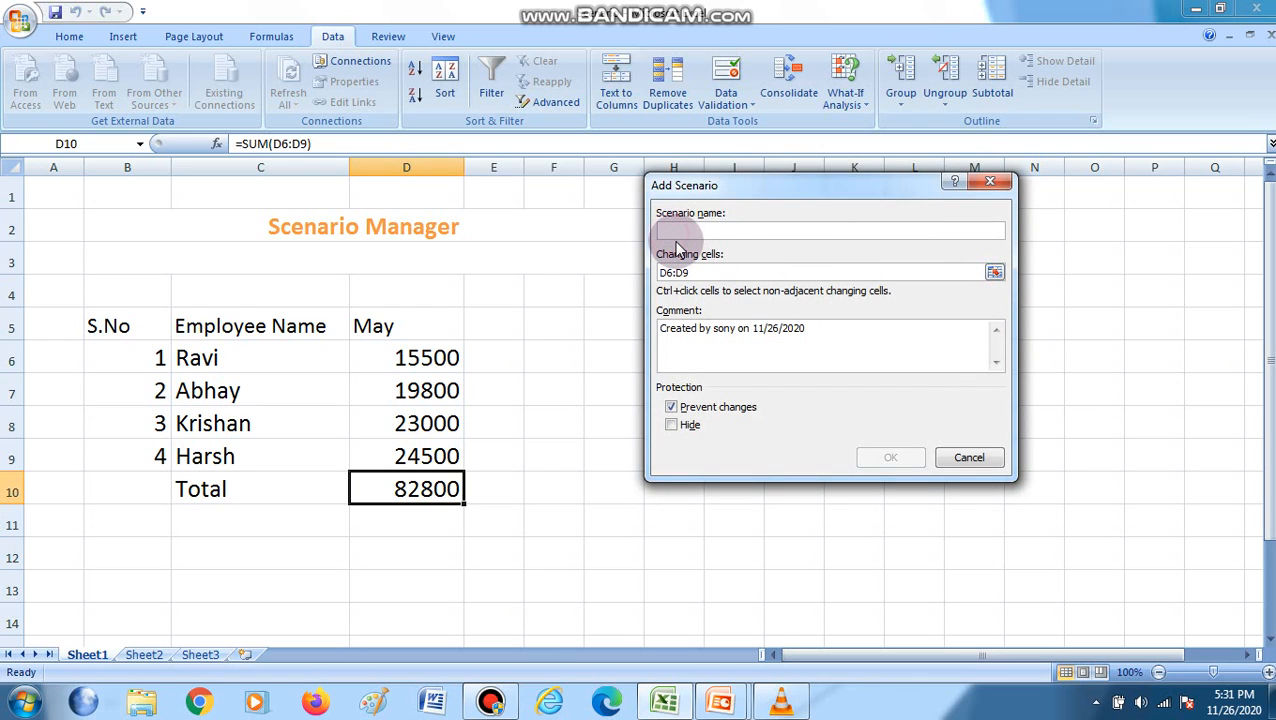
{"action": "type", "text": "july"}
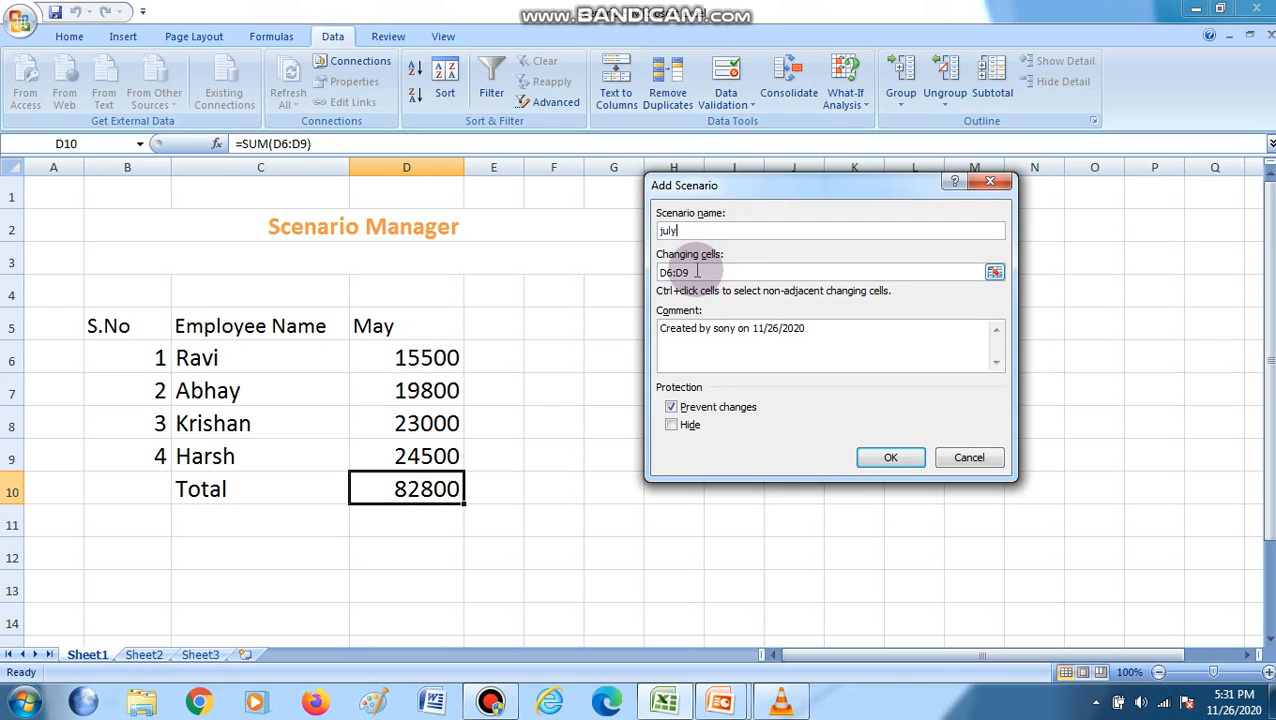
{"action": "left_click", "coordinate": [994, 272]}
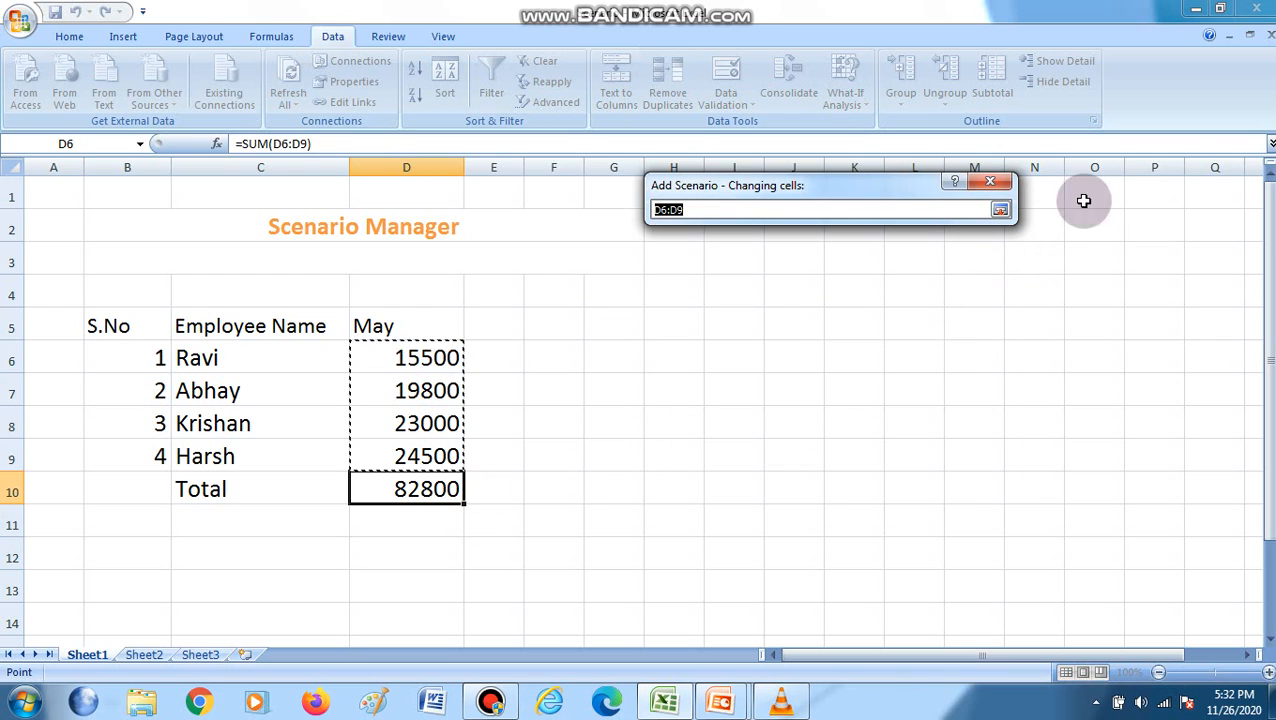
{"action": "left_click", "coordinate": [1000, 209]}
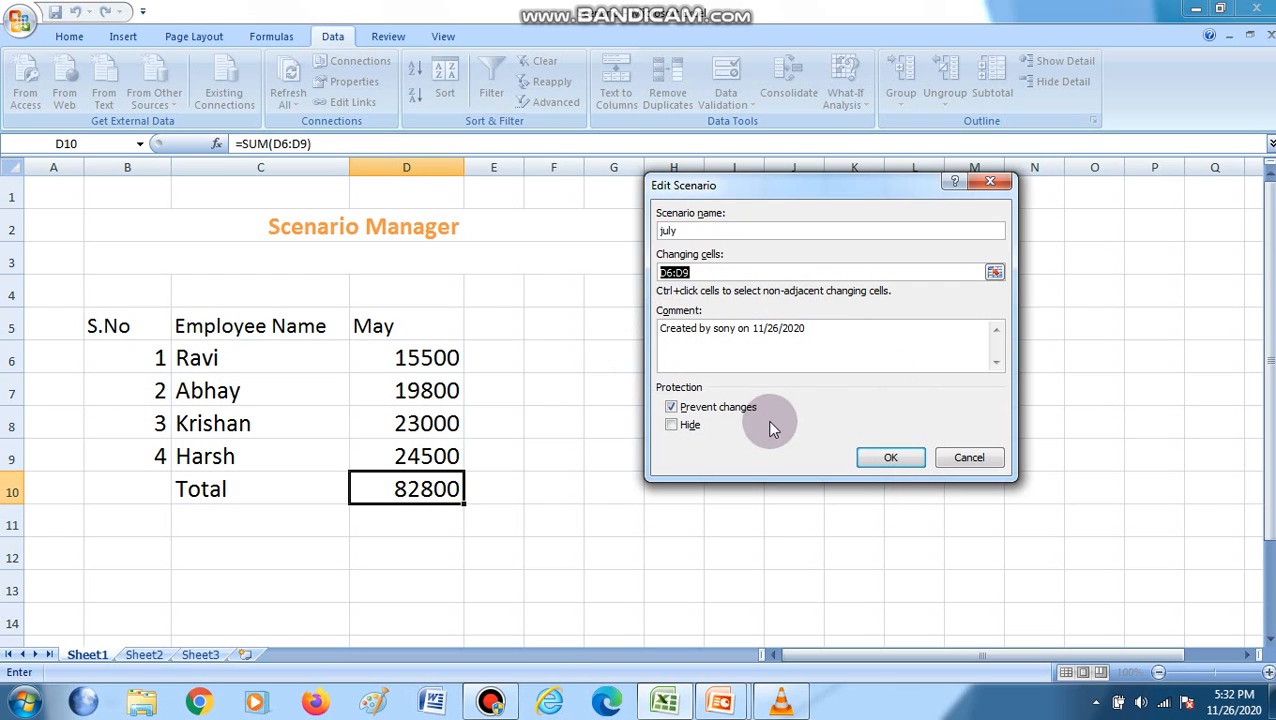
{"action": "left_click", "coordinate": [886, 460]}
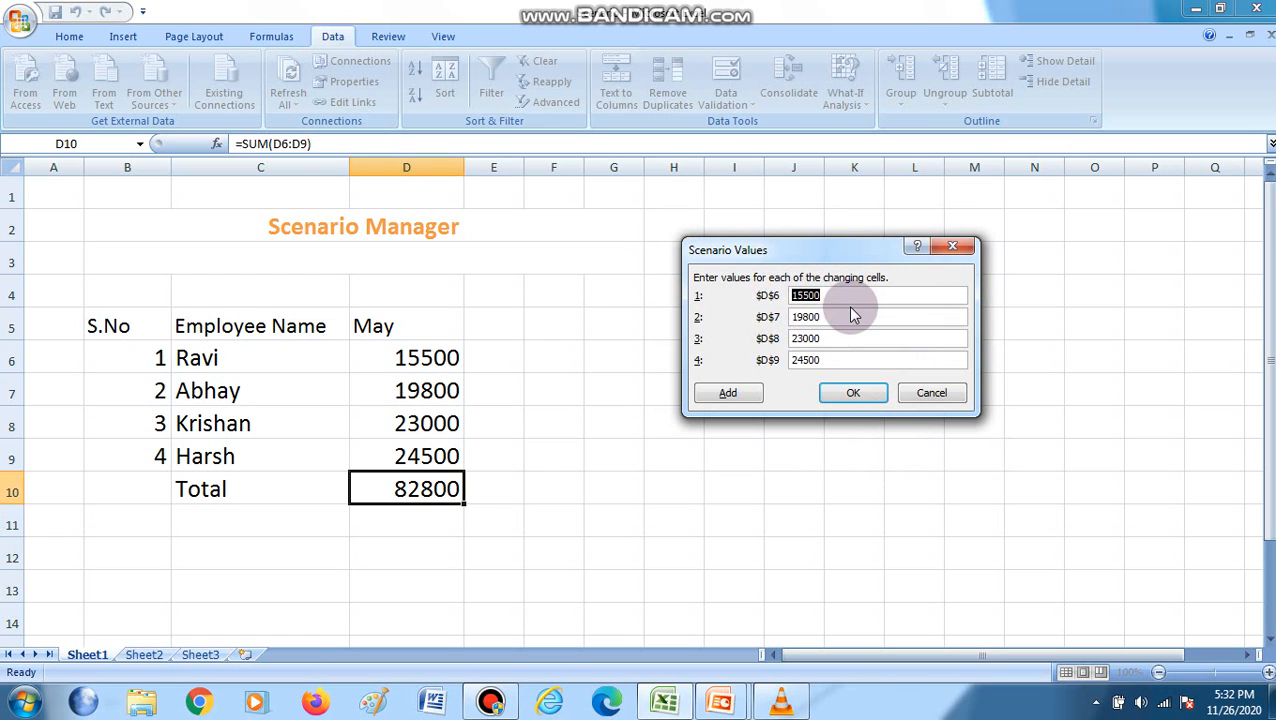
Set the july scenario values to 18000 for D6, 21000 for D7, 24500 for D8 and 26000 for D9, and save them
{"action": "type", "text": "18000"}
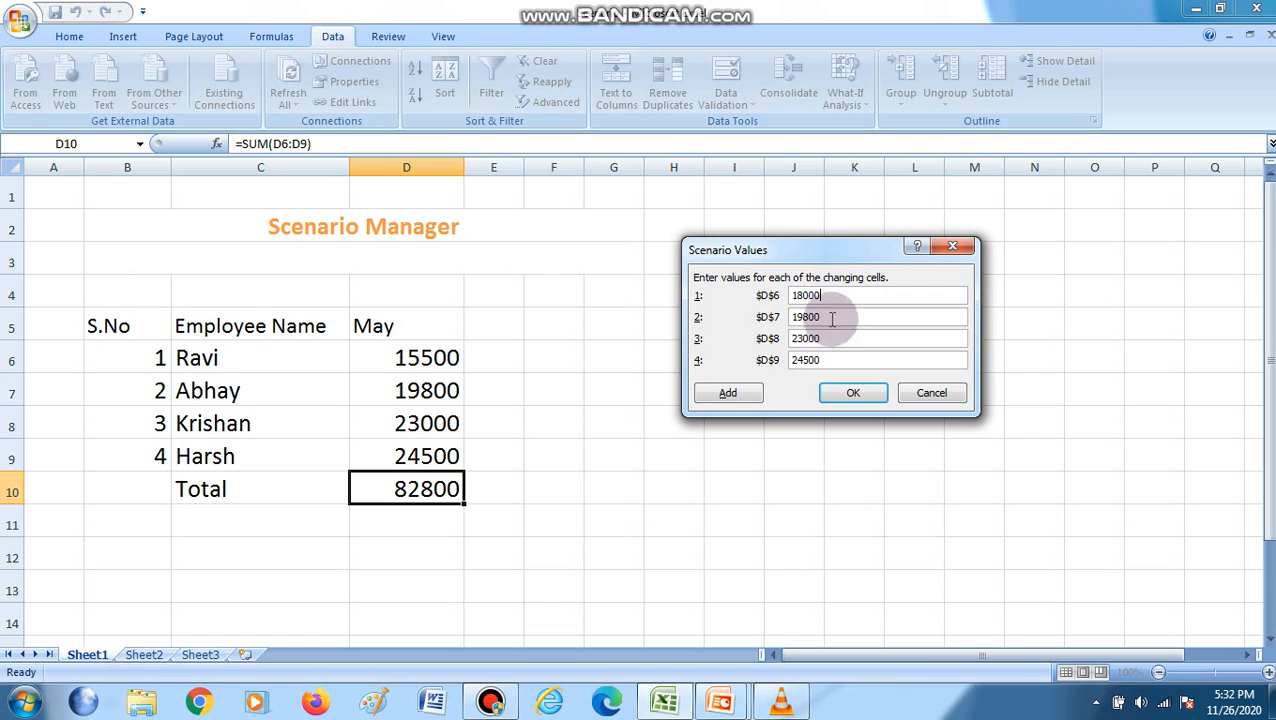
{"action": "double_click", "coordinate": [806, 317]}
{"action": "type", "text": "21000"}
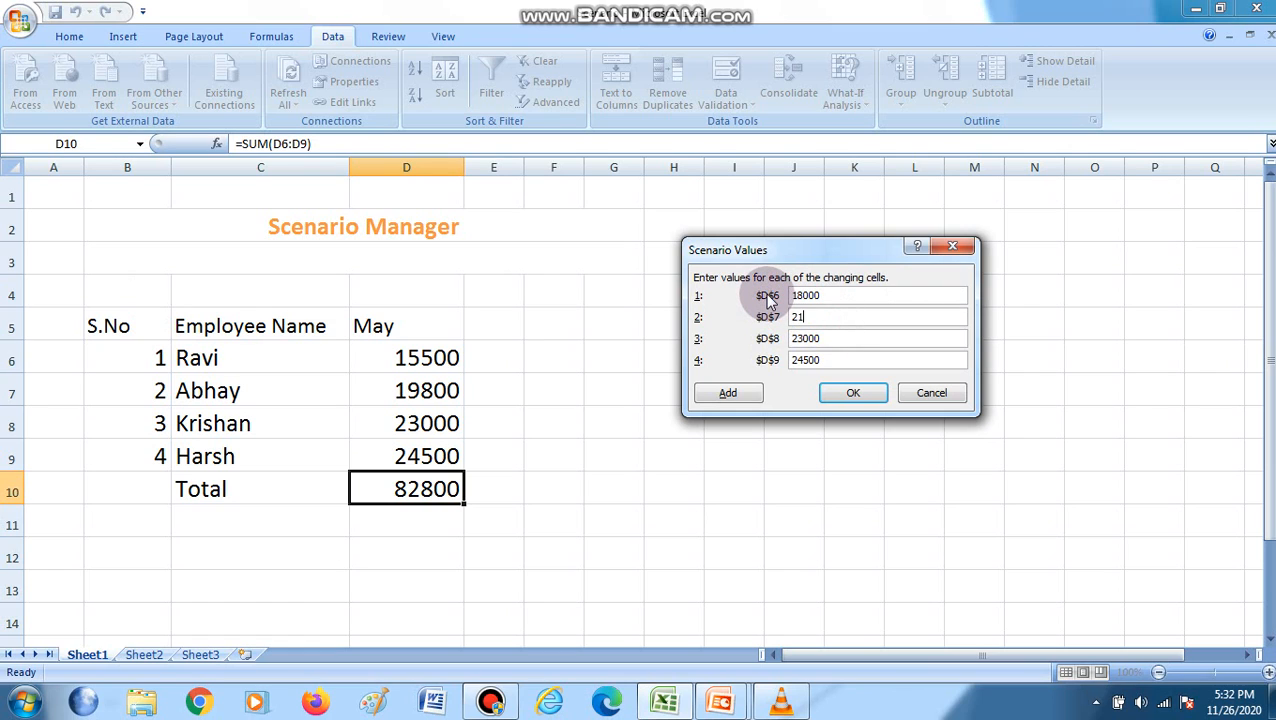
{"action": "left_click", "coordinate": [823, 338]}
{"action": "left_click_drag", "start_coordinate": [823, 338], "coordinate": [785, 339]}
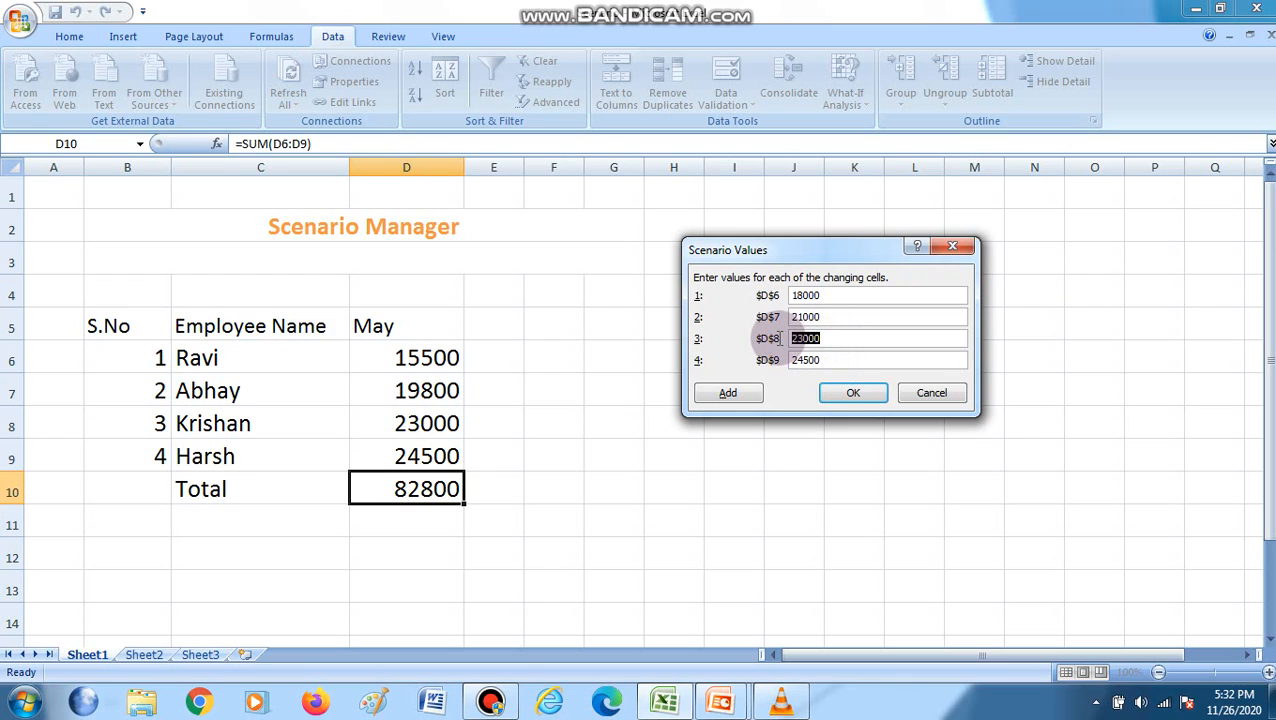
{"action": "type", "text": "24500"}
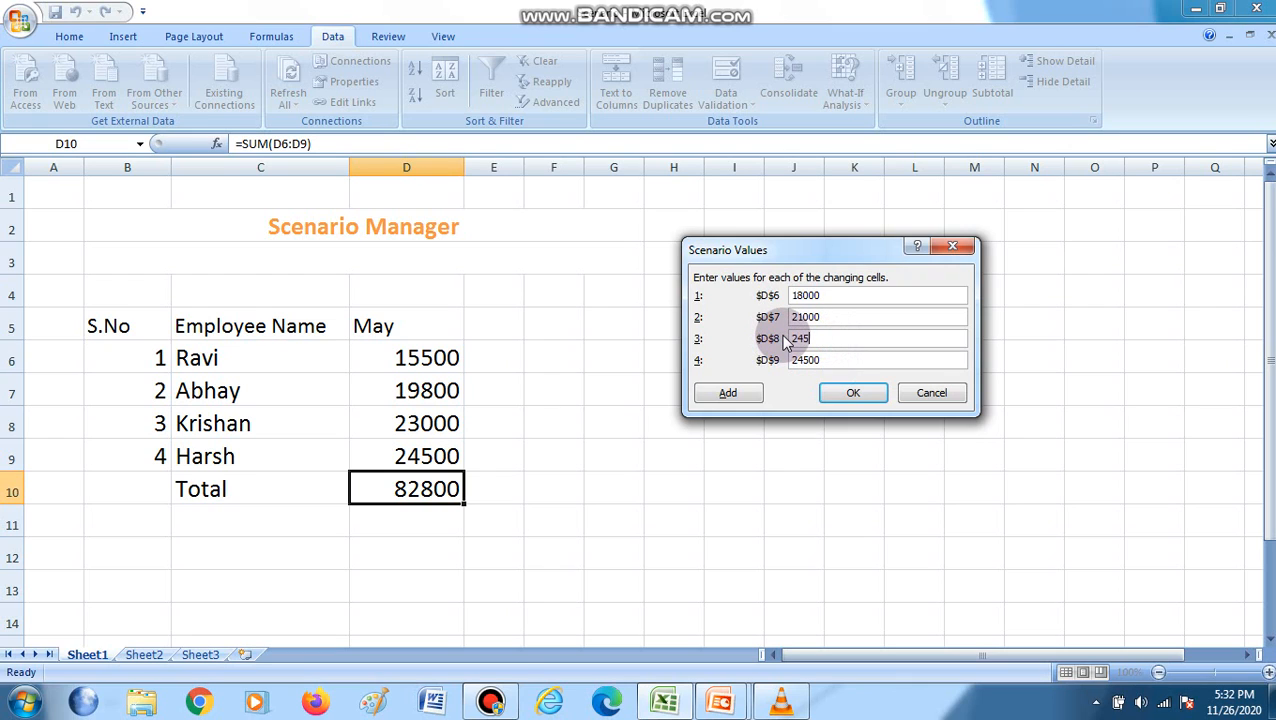
{"action": "left_click", "coordinate": [825, 357]}
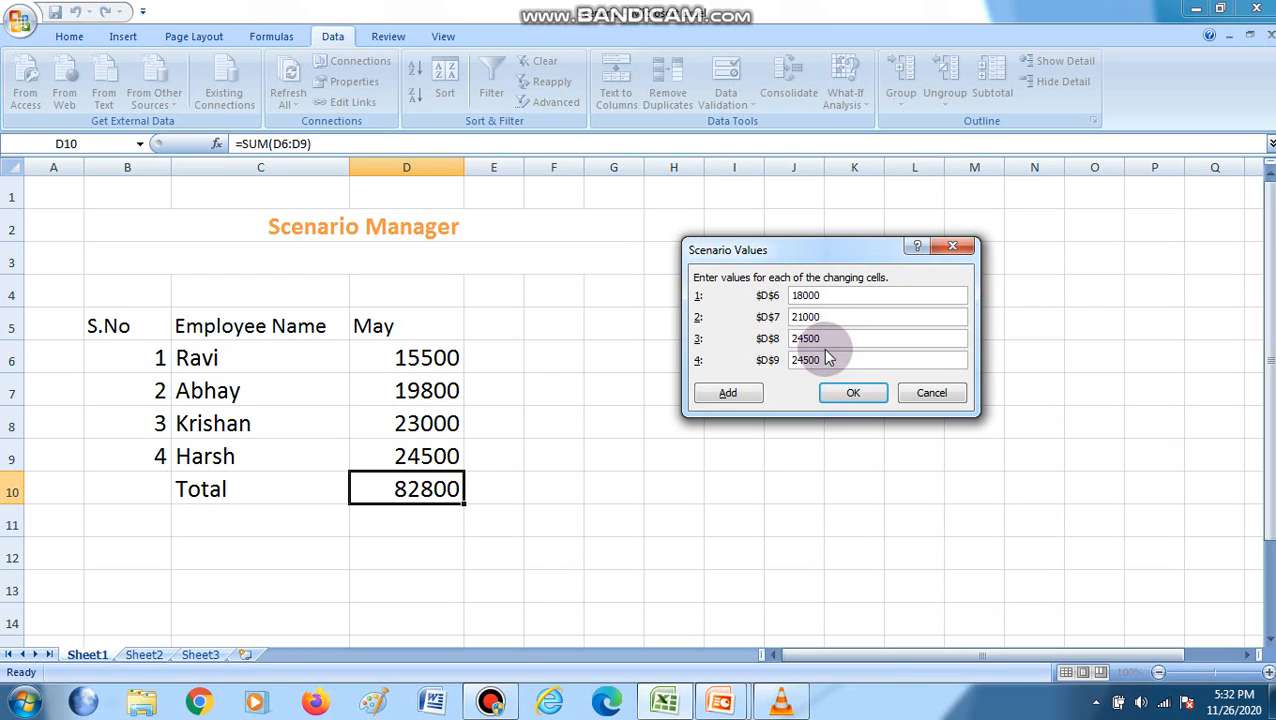
{"action": "left_click_drag", "start_coordinate": [825, 357], "coordinate": [754, 365]}
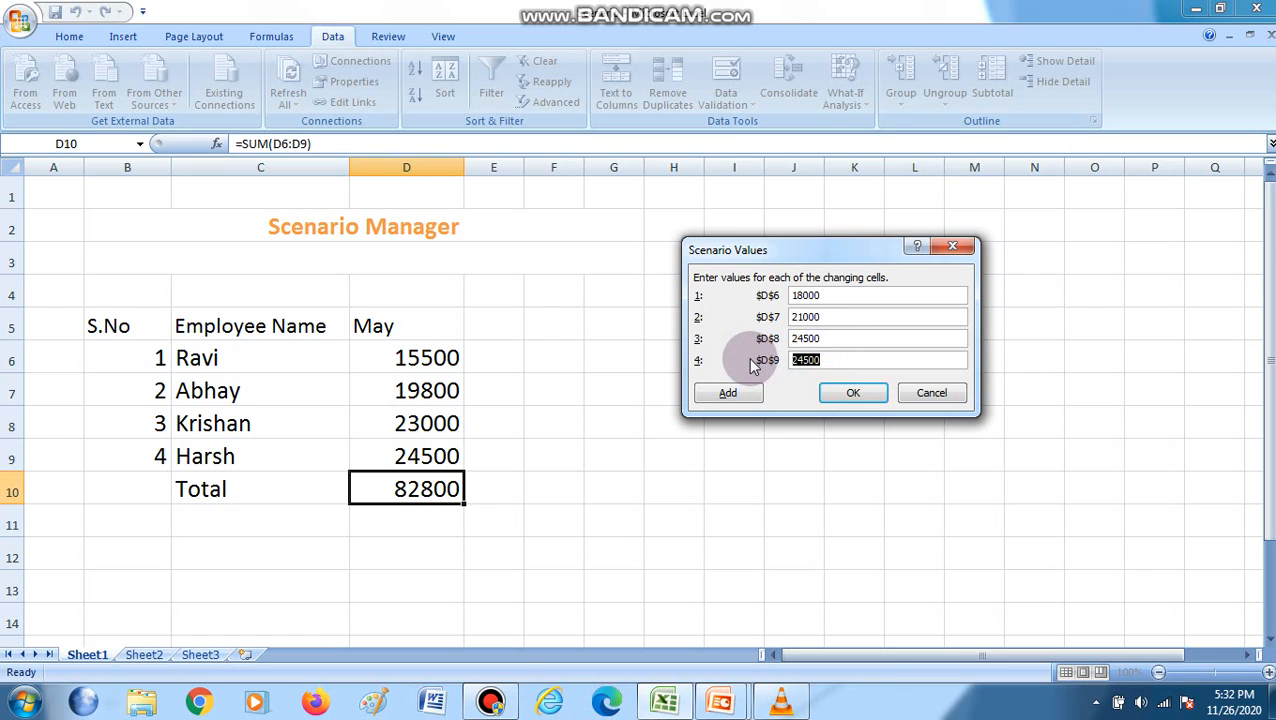
{"action": "type", "text": "26000"}
{"action": "left_click", "coordinate": [845, 394]}
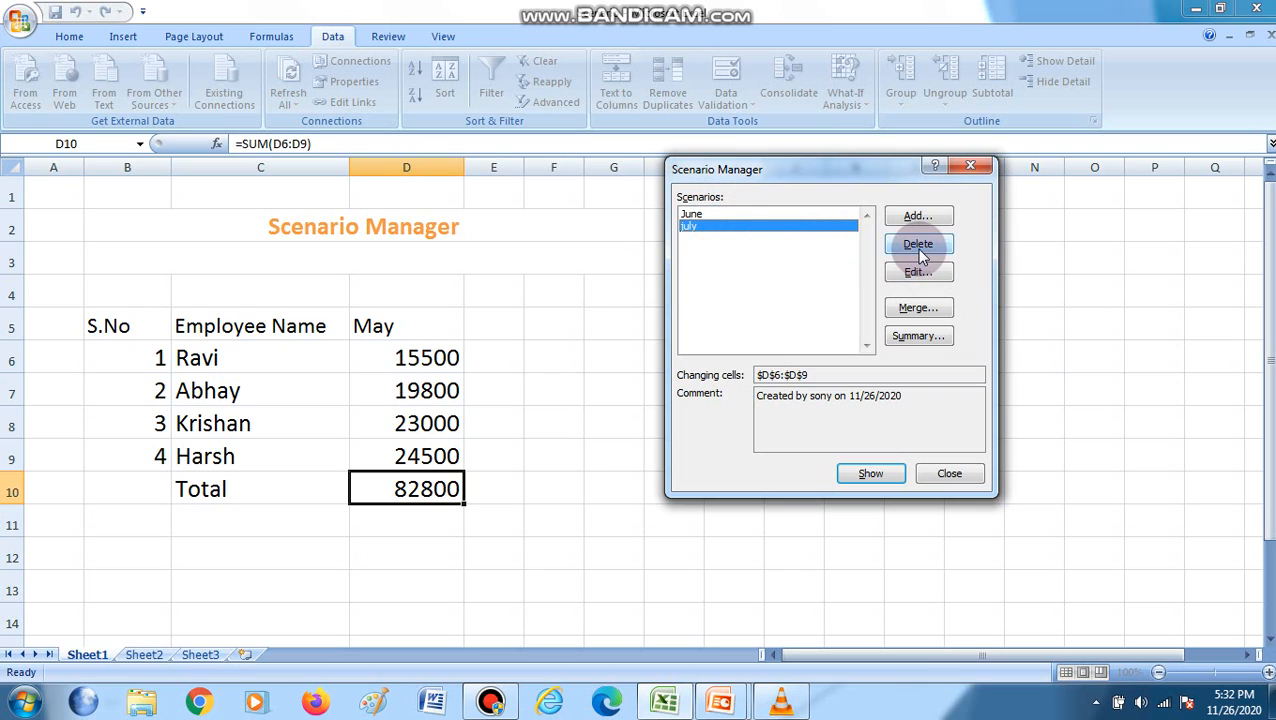
{"action": "left_click", "coordinate": [716, 214]}
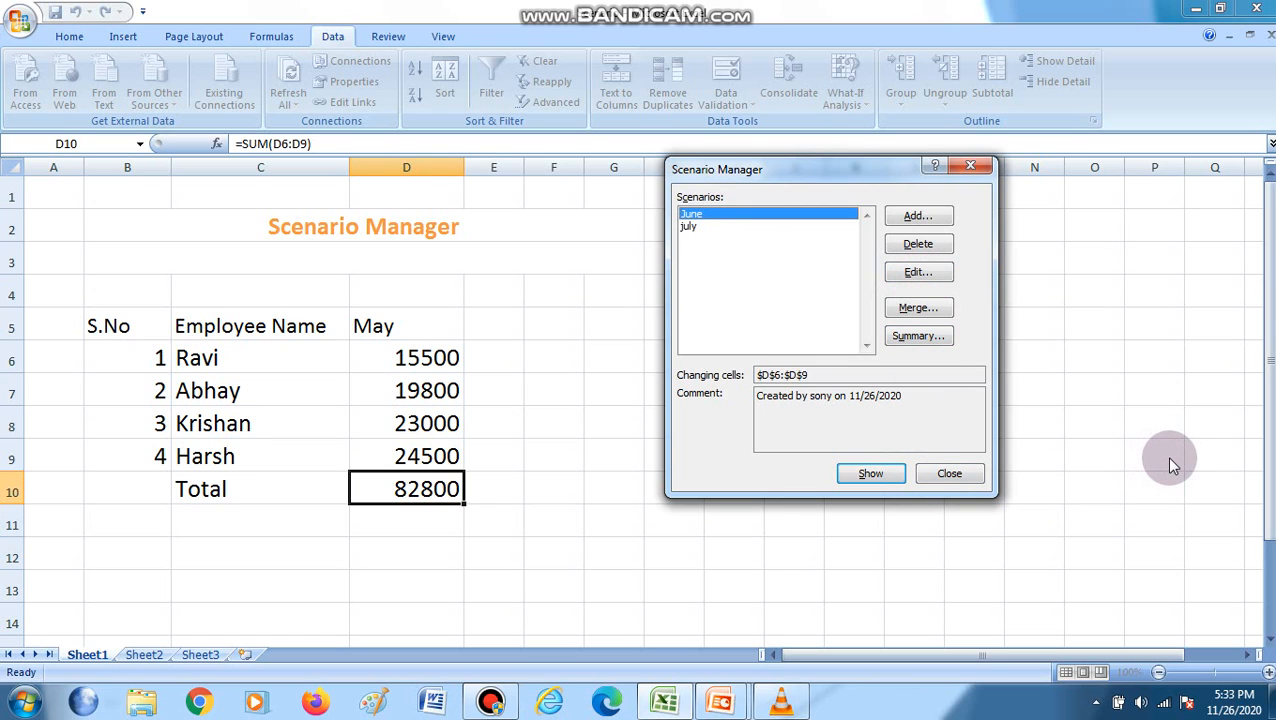
{"action": "left_click", "coordinate": [490, 701]}
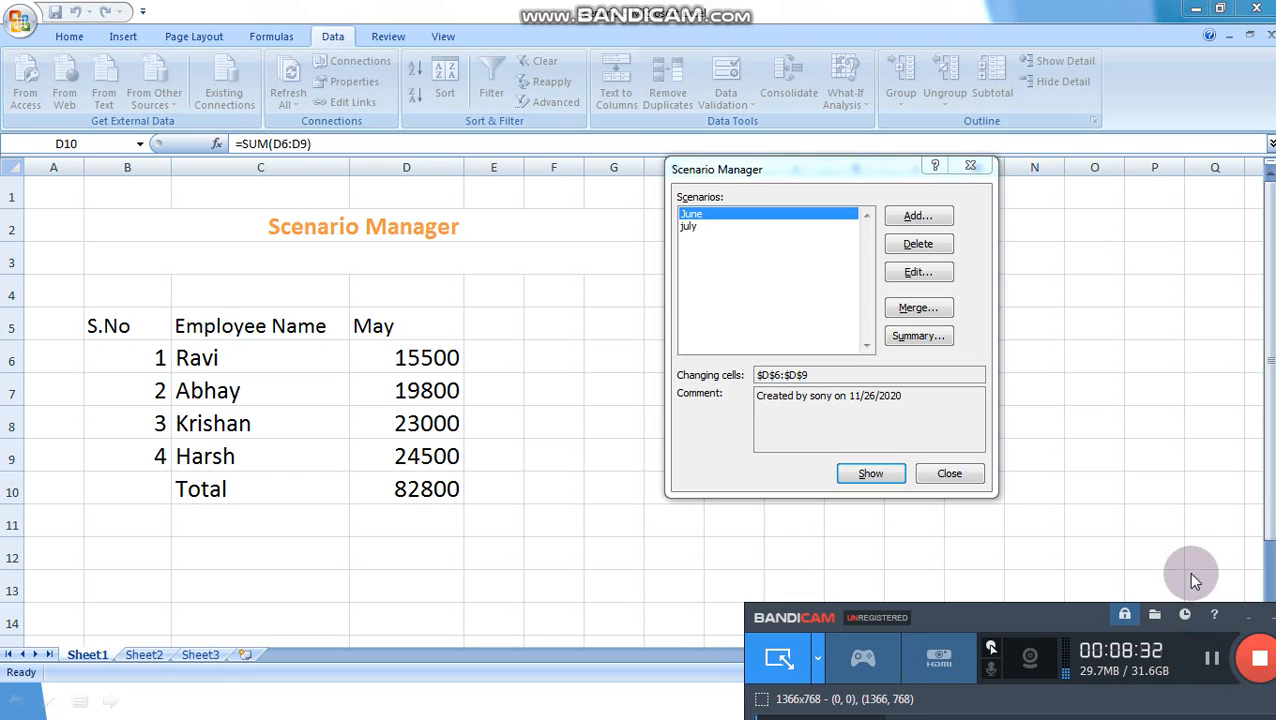
{"action": "left_click", "coordinate": [1160, 504]}
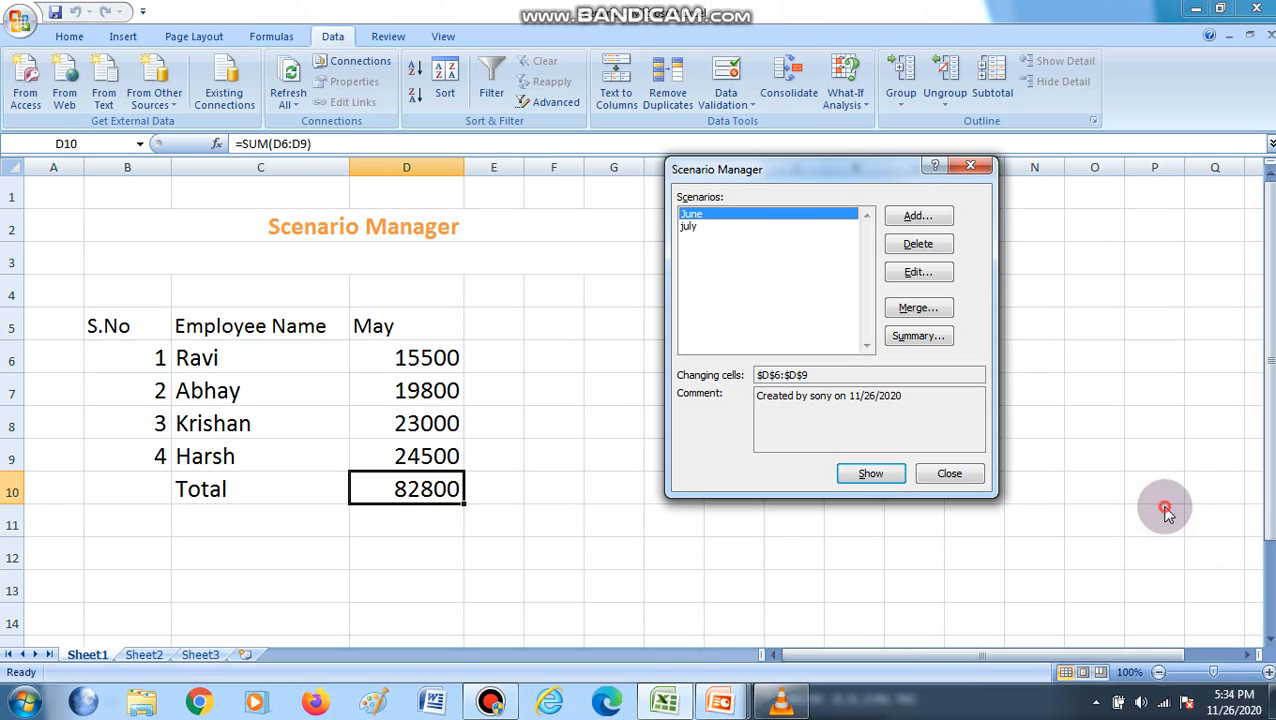
Generate a report of the Scenario summary type from the June and july scenarios, with D10 as the result cell
{"action": "left_click", "coordinate": [912, 337]}
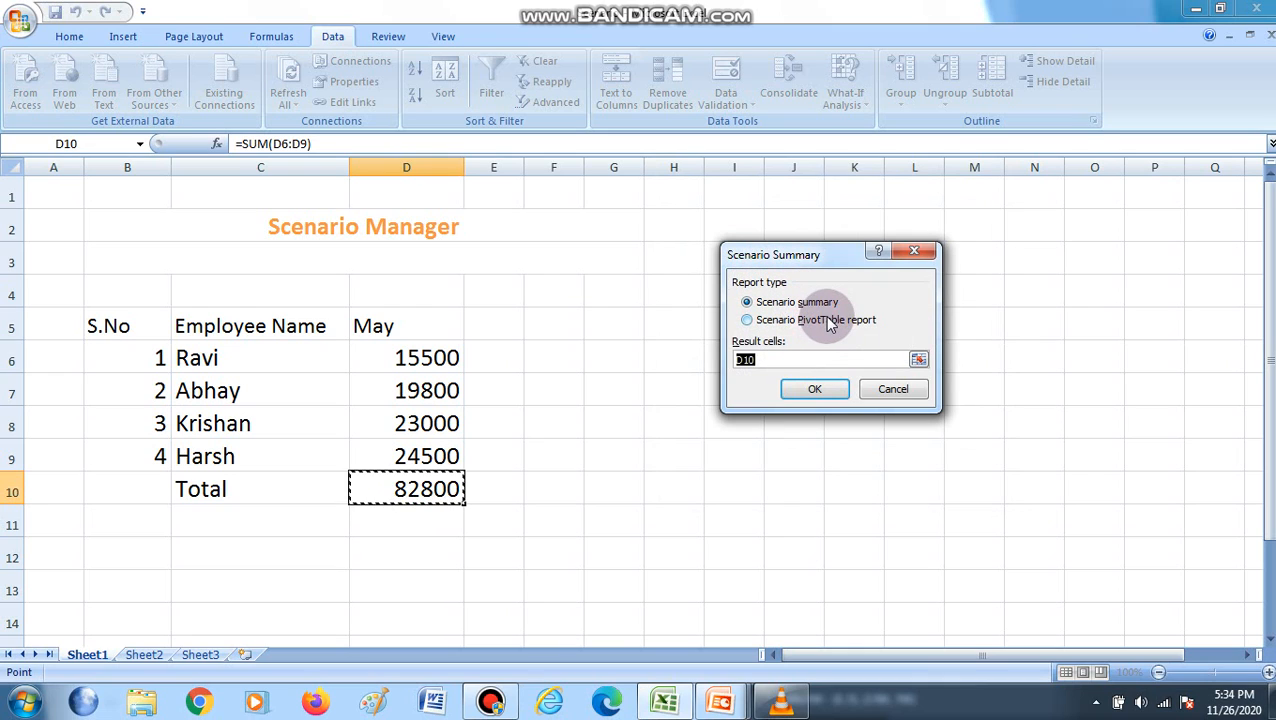
{"action": "left_click", "coordinate": [806, 388]}
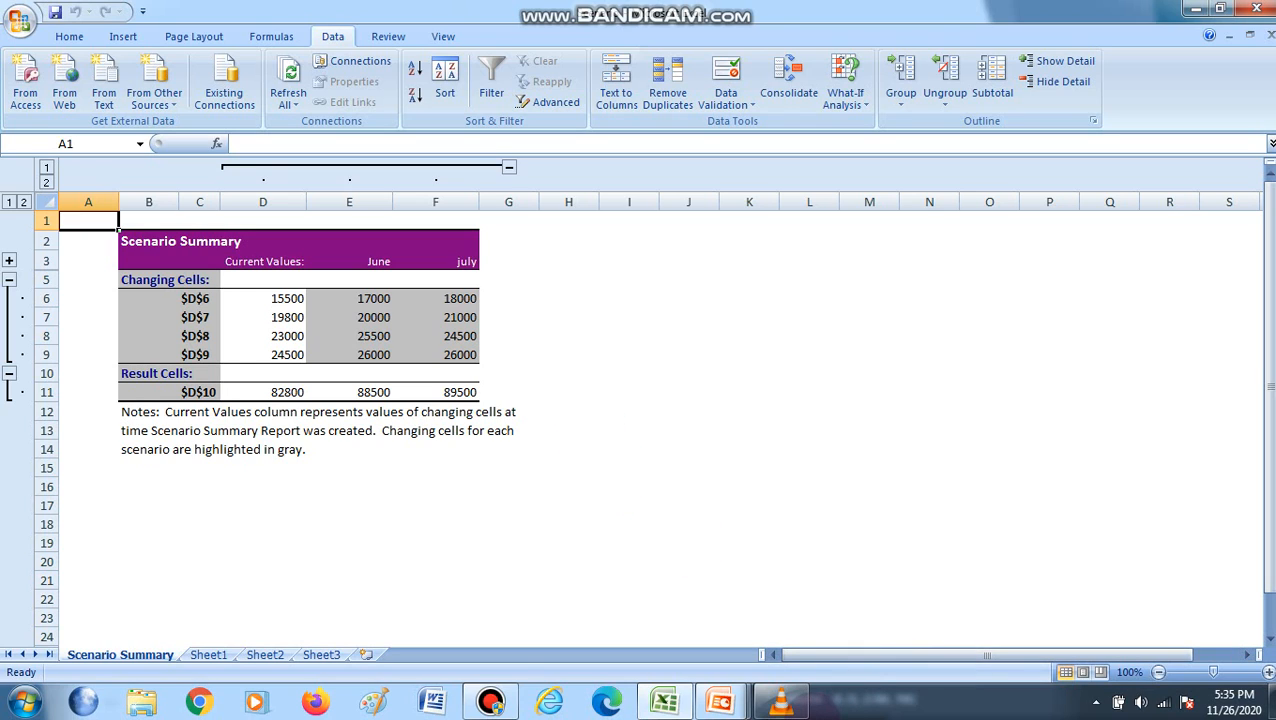
{"action": "mouse_move", "coordinate": [801, 712]}
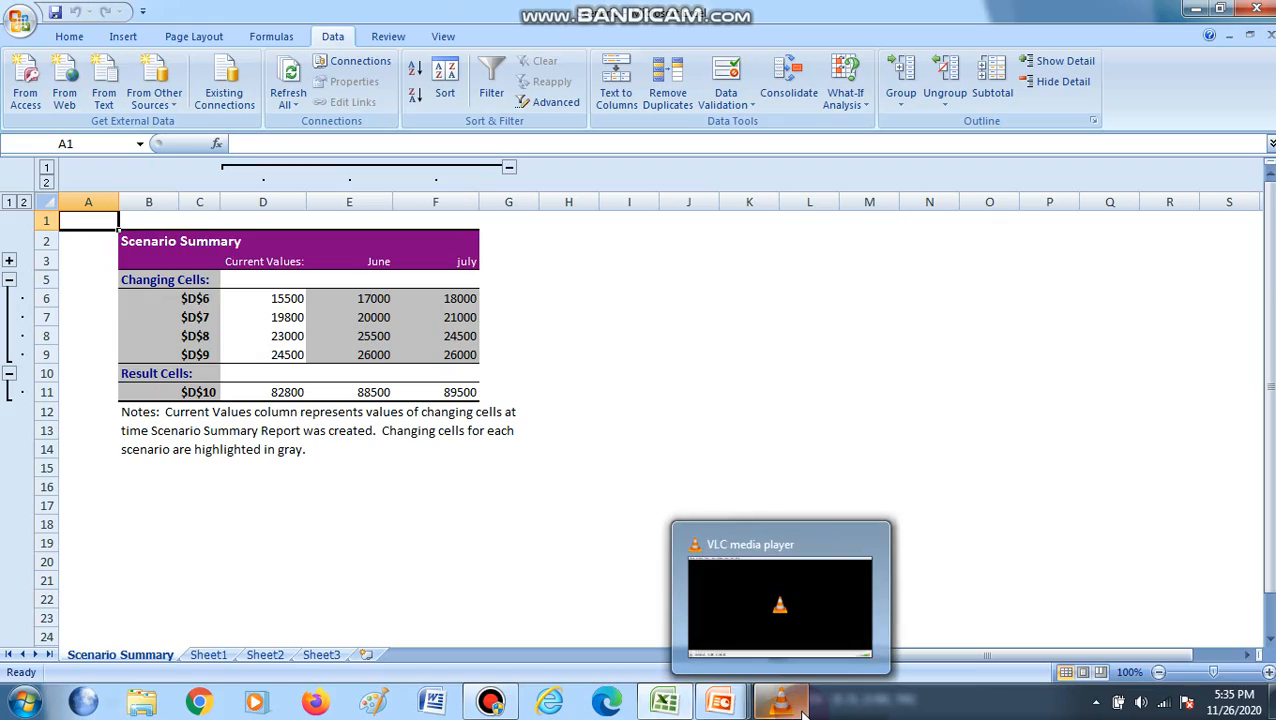